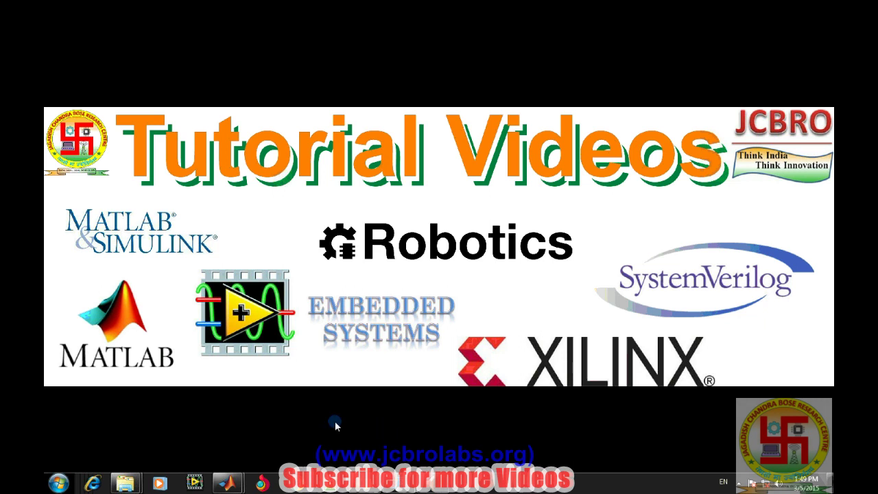
Bring up the Simulink Library Browser, create a new blank model, then move and enlarge its window
mouse_move(234, 480)
left_click(196, 455)
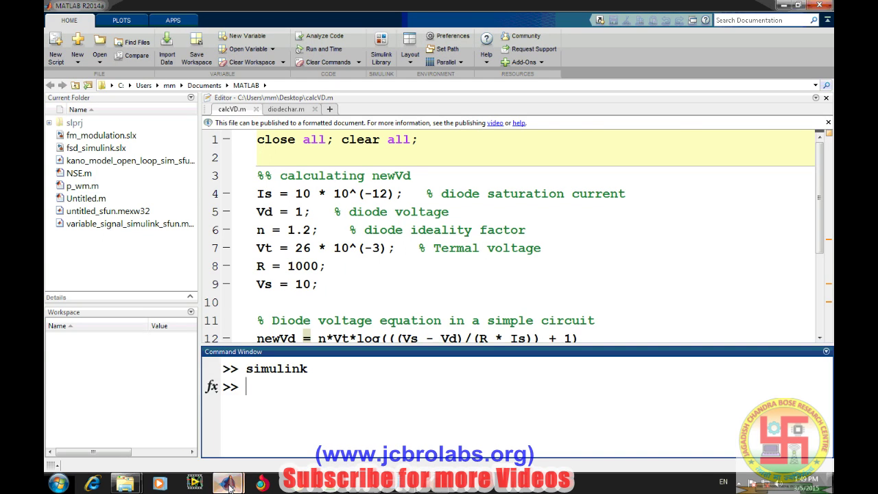
left_click(258, 432)
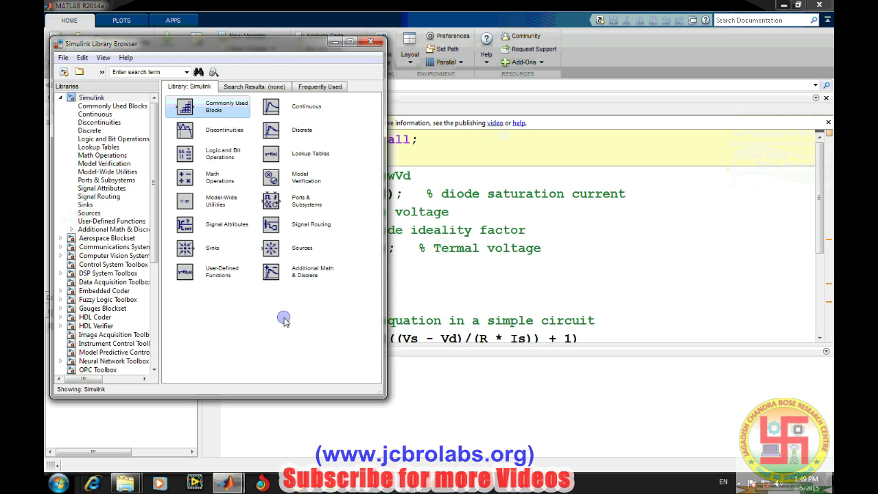
left_click(64, 72)
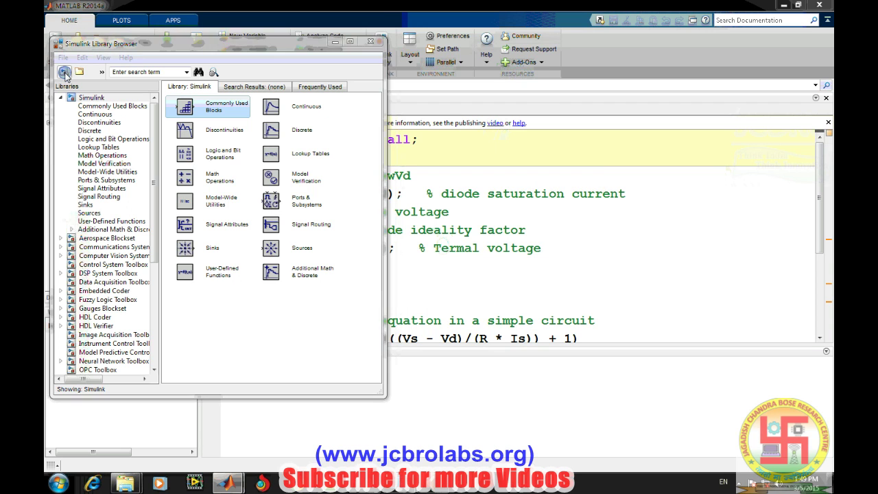
left_click_drag(398, 45, 518, 77)
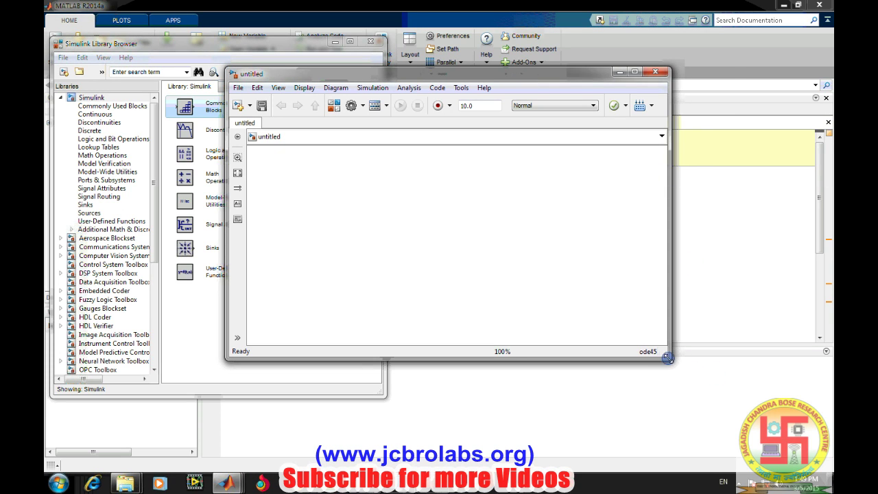
left_click_drag(669, 358, 773, 416)
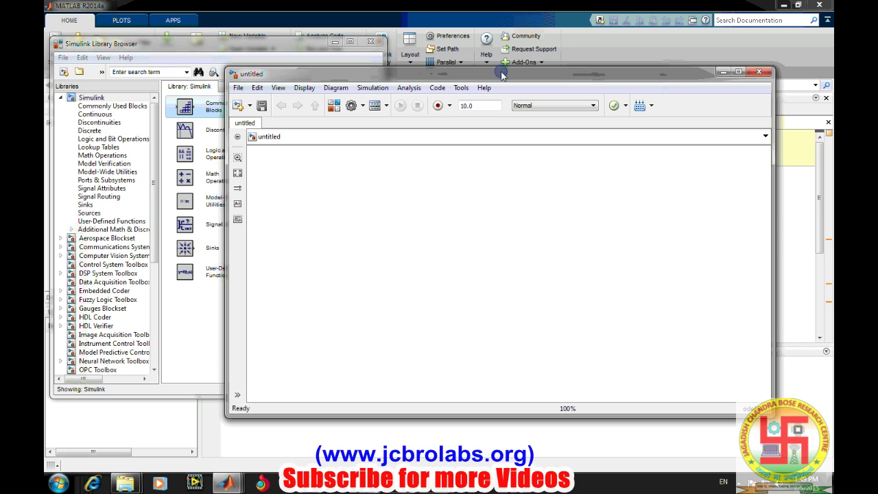
Search the library for PID blocks and drop the PID Controller onto the model canvas
left_click(150, 73)
type("PID")
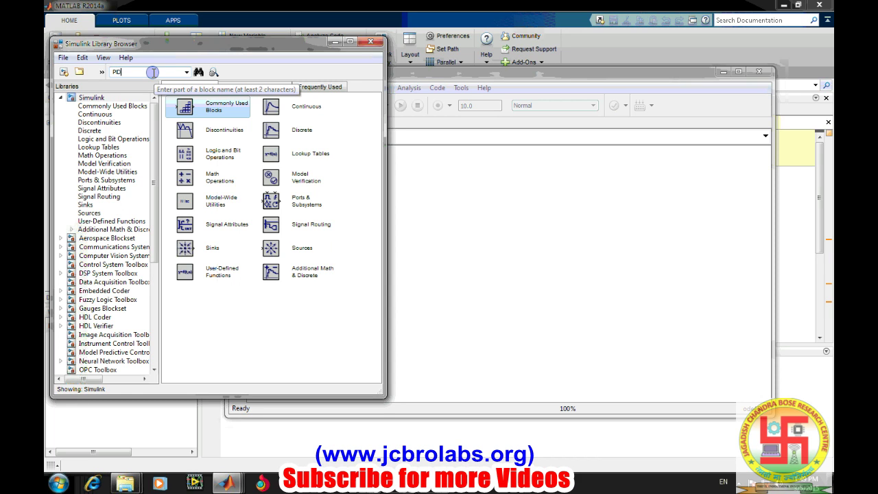
key("Return")
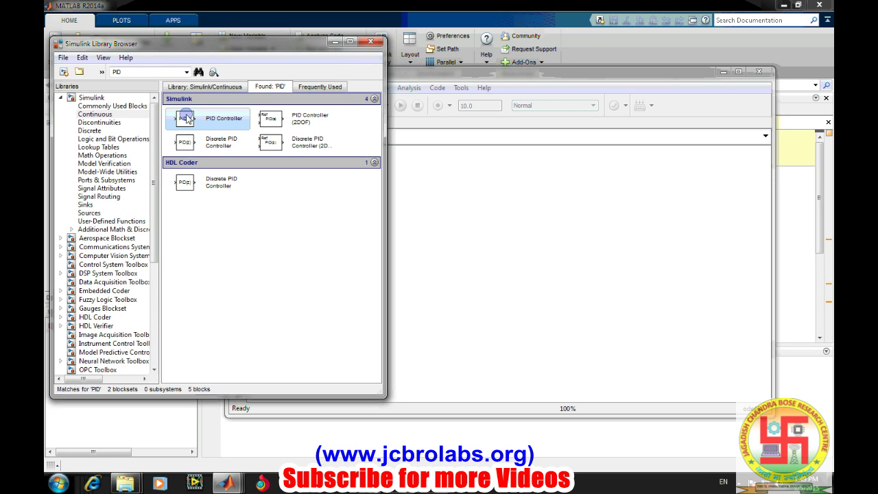
left_click_drag(187, 118, 455, 218)
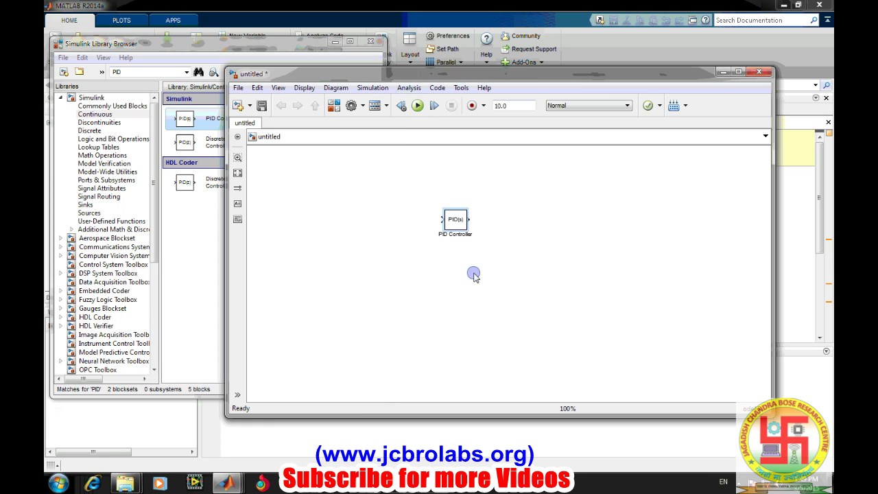
left_click(459, 226)
Zoom in, move the model window up and left, and nudge the PID Controller block right
scroll(457, 227, "up", 4)
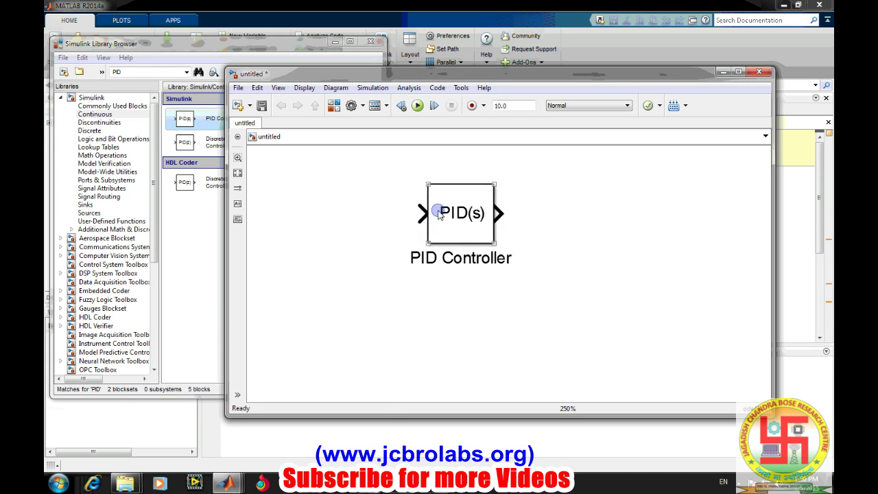
left_click(554, 220)
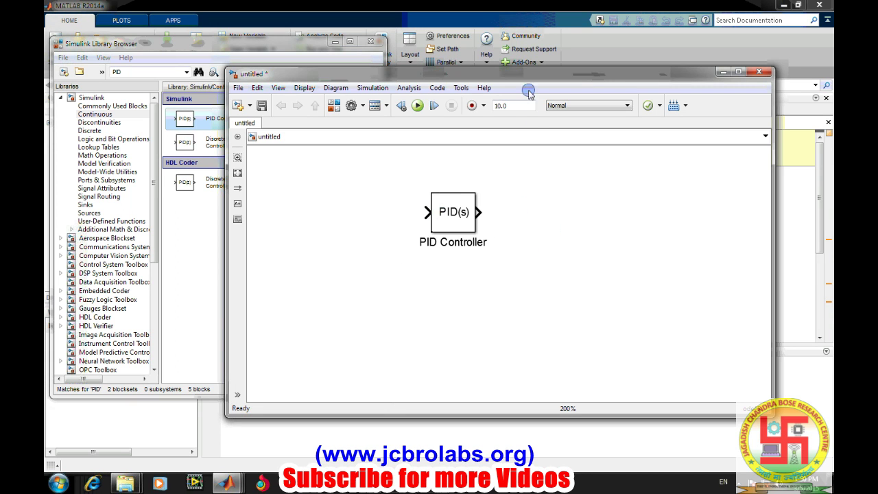
left_click_drag(526, 80, 484, 65)
left_click_drag(411, 201, 450, 205)
left_click(455, 203)
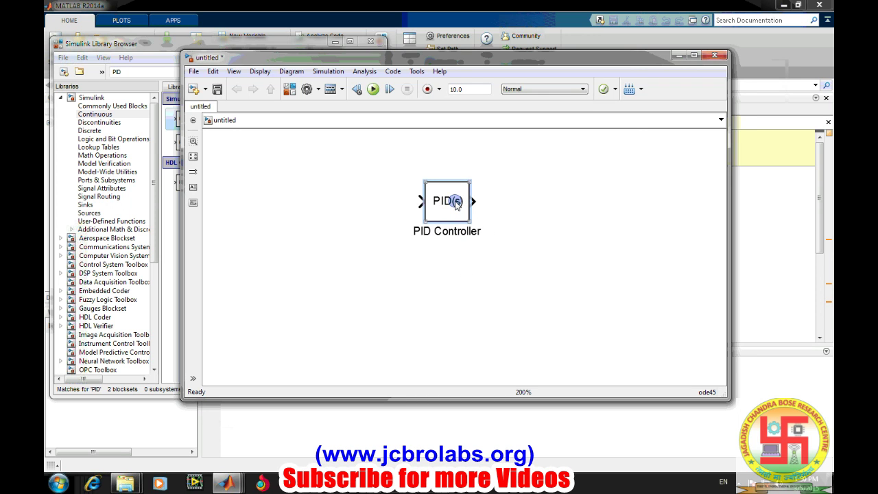
double_click(456, 204)
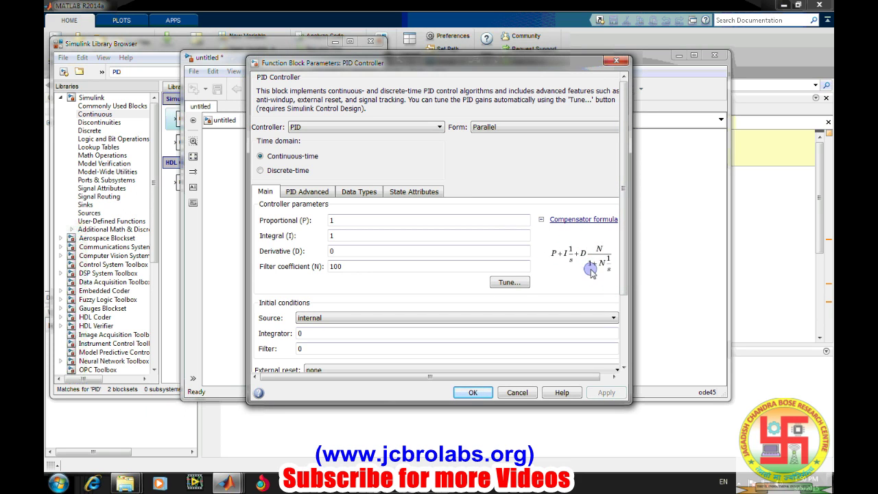
left_click(351, 224)
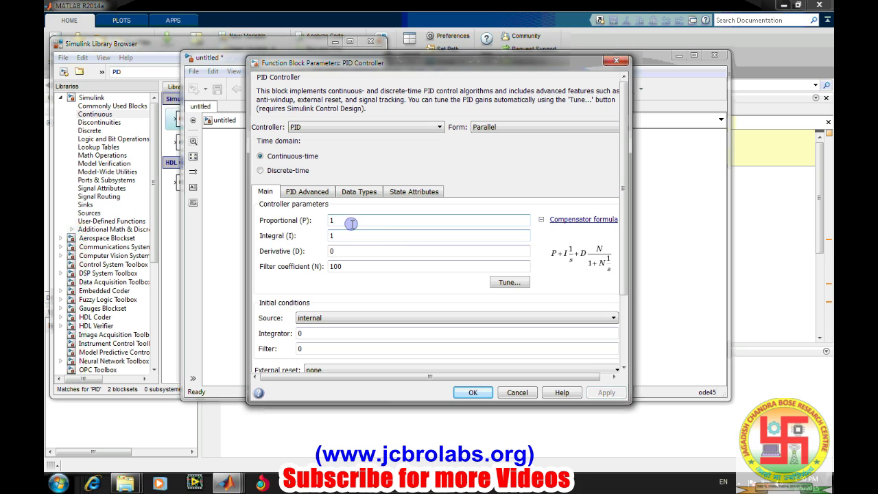
left_click(364, 266)
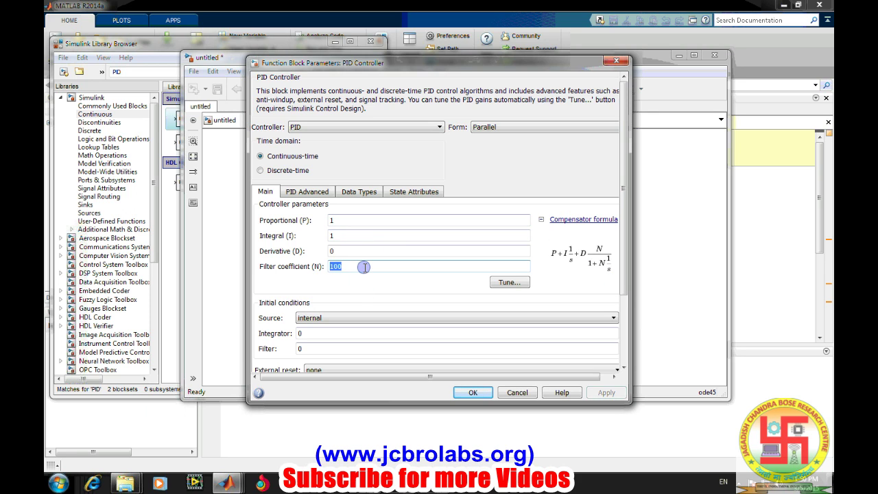
type("1")
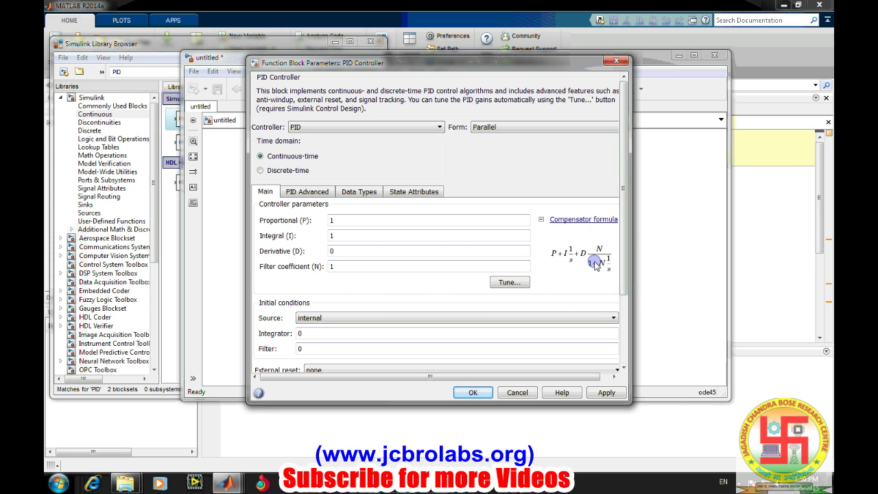
left_click(341, 221)
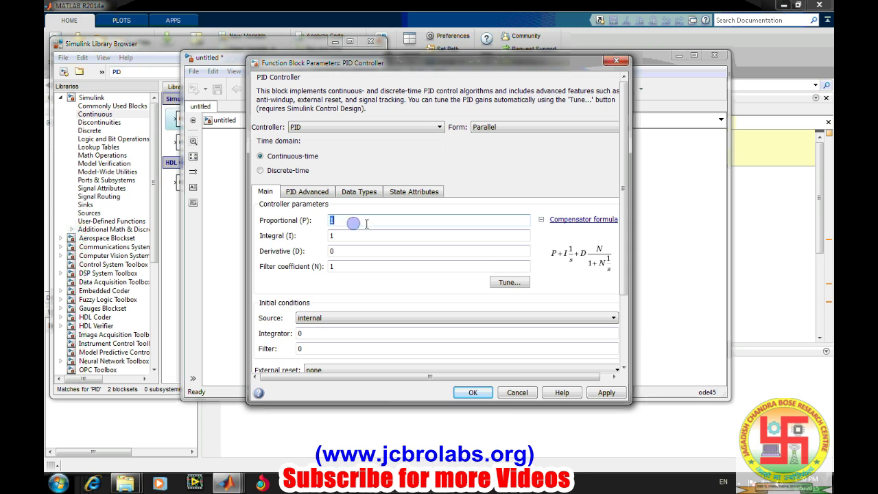
left_click(518, 393)
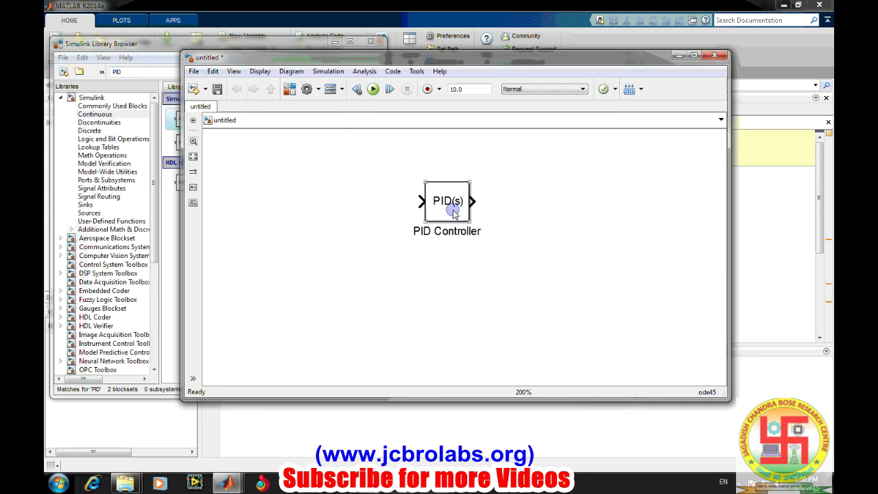
Place a Step block from Sources to the left of the PID Controller
left_click(157, 160)
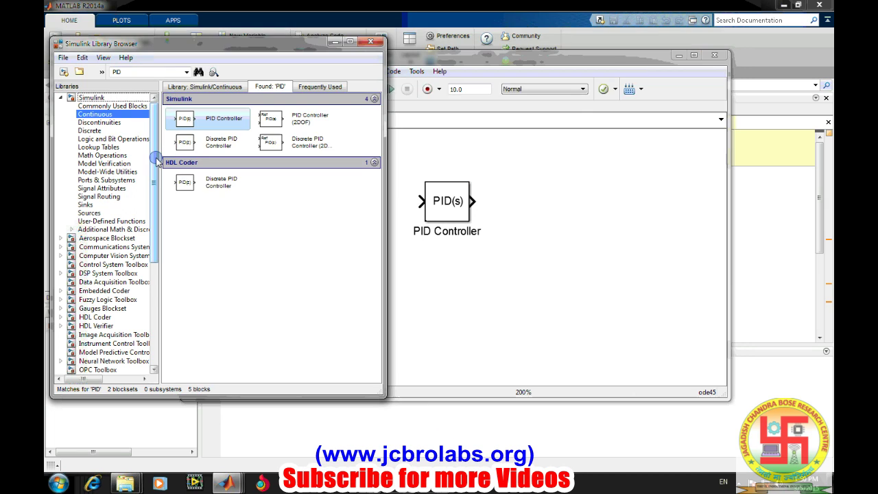
left_click(106, 106)
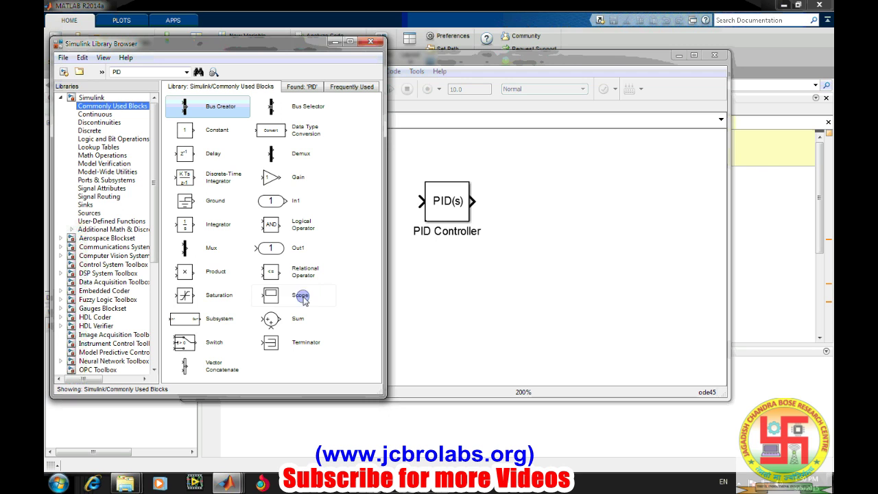
left_click(88, 212)
left_click(285, 349)
left_click_drag(285, 350, 229, 195)
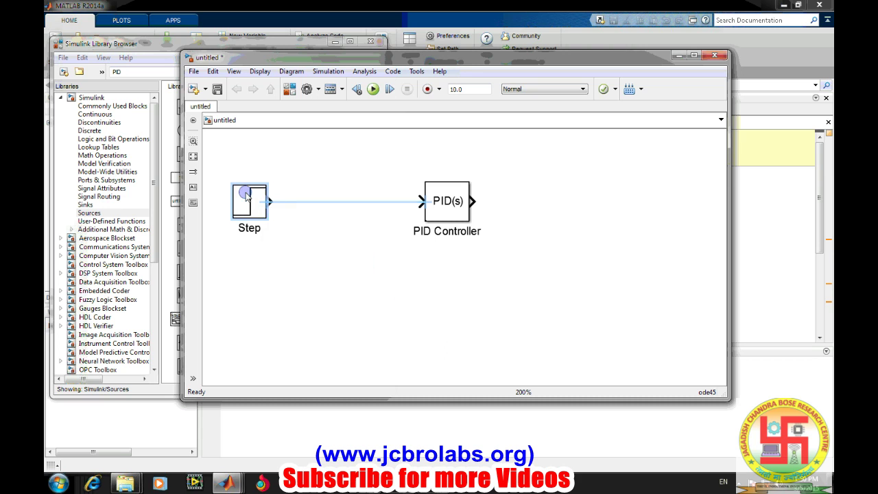
left_click(303, 254)
Place a Sum block from Commonly Used Blocks between the Step and the PID Controller
left_click(103, 106)
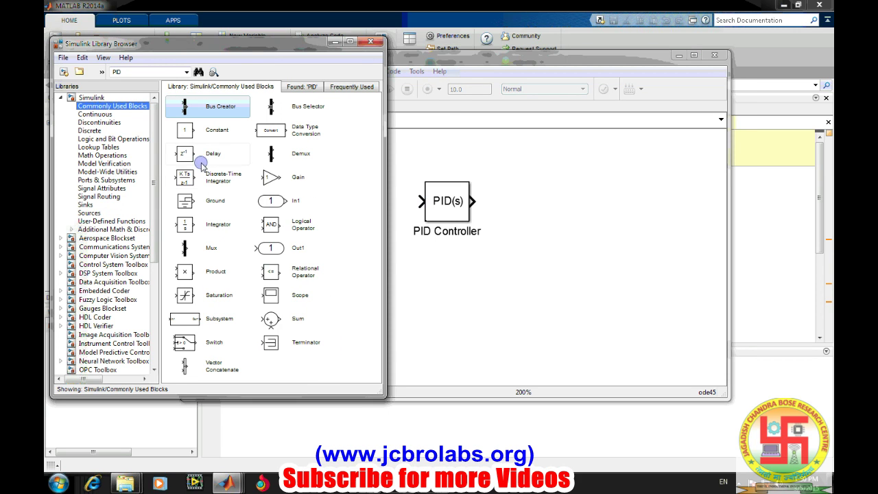
left_click(273, 323)
left_click_drag(273, 323, 273, 198)
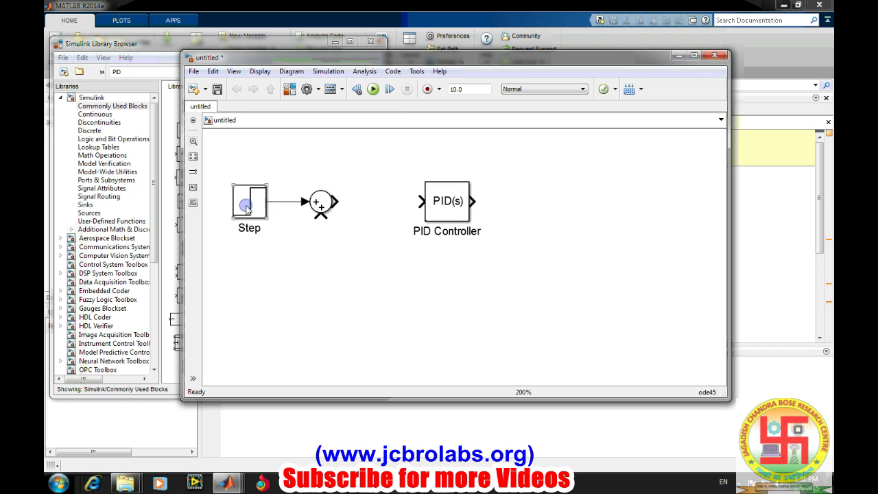
Set the Step block's step time to 0
double_click(241, 201)
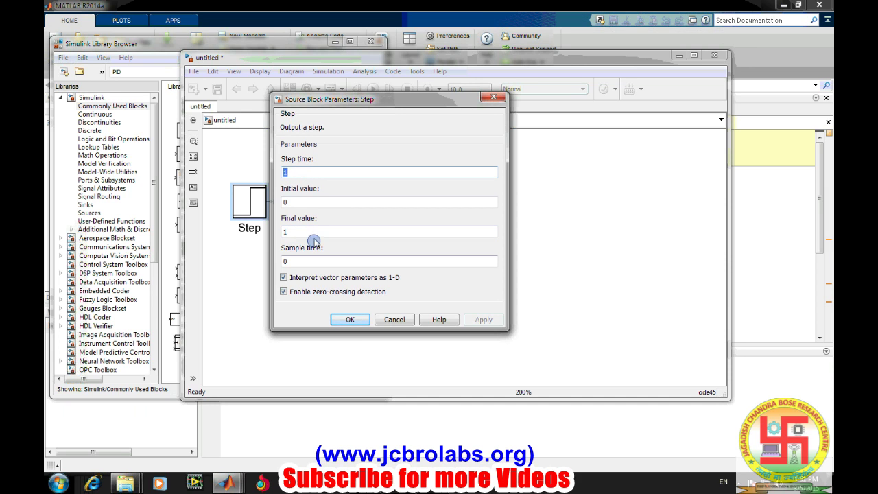
type("0")
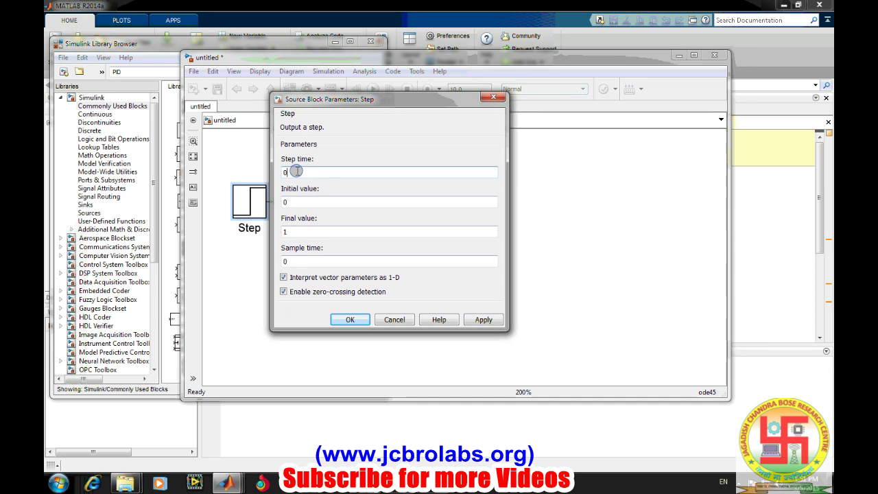
left_click(474, 320)
left_click(351, 321)
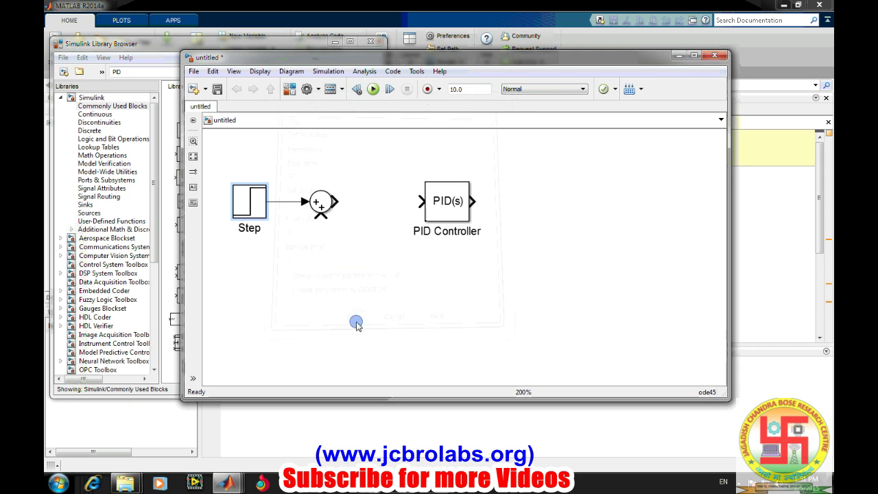
Change the Sum block's list of signs to |+-
left_click(321, 201)
double_click(320, 201)
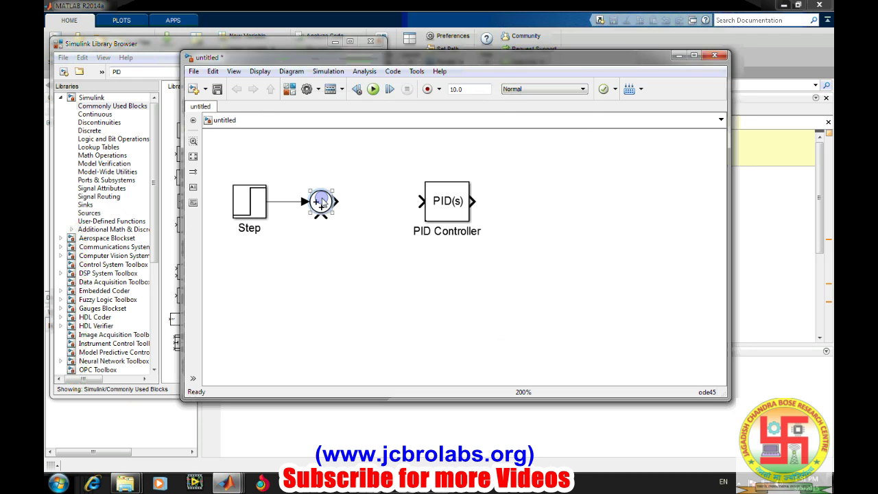
double_click(384, 227)
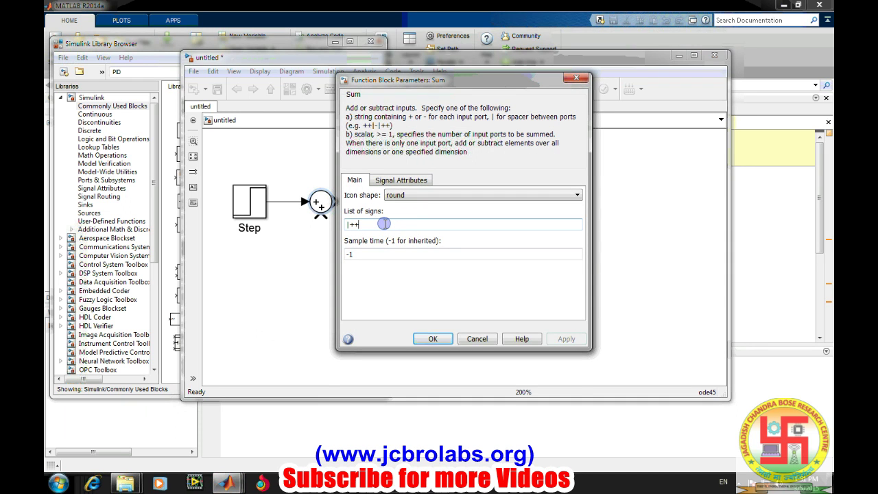
key("BackSpace")
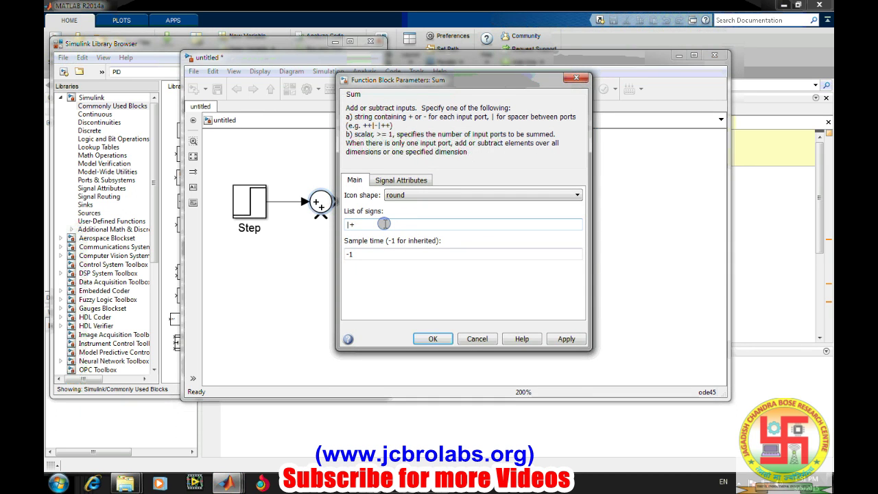
type("-")
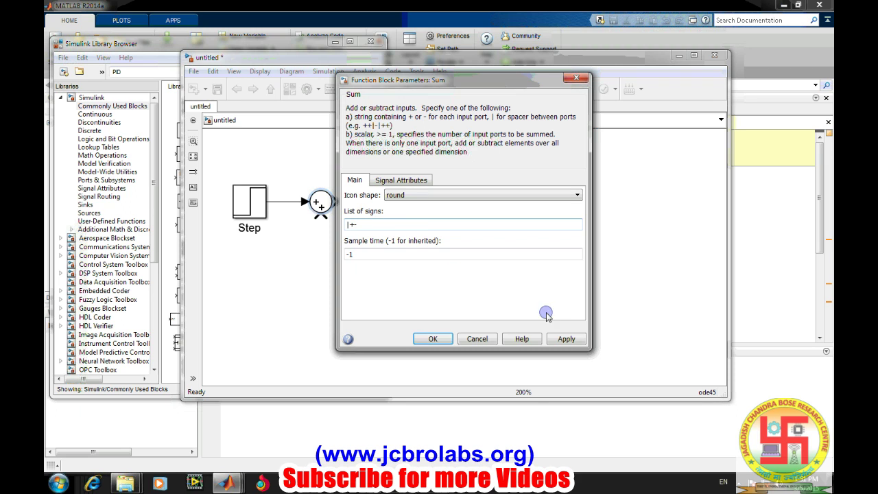
left_click(565, 338)
left_click(431, 339)
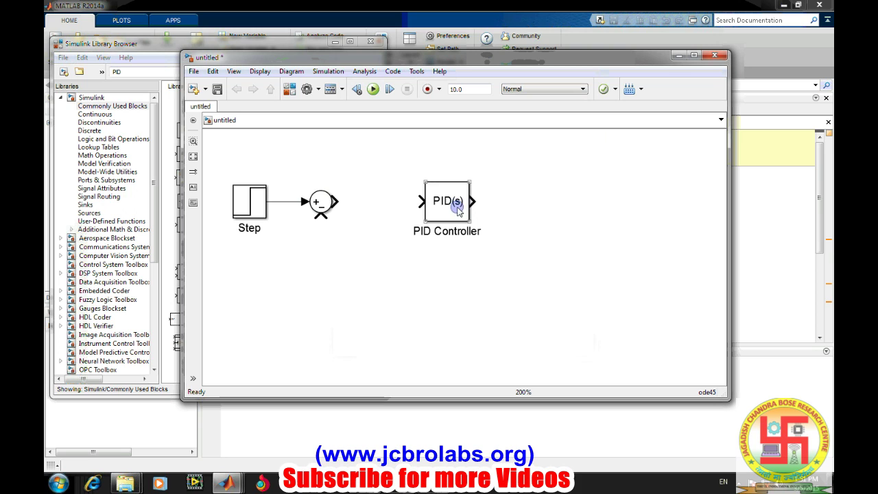
Wire Sum into the PID Controller, then add a Continuous Transfer Fcn block fed by the PID output
left_click_drag(446, 201, 435, 201)
left_click_drag(345, 208, 412, 201)
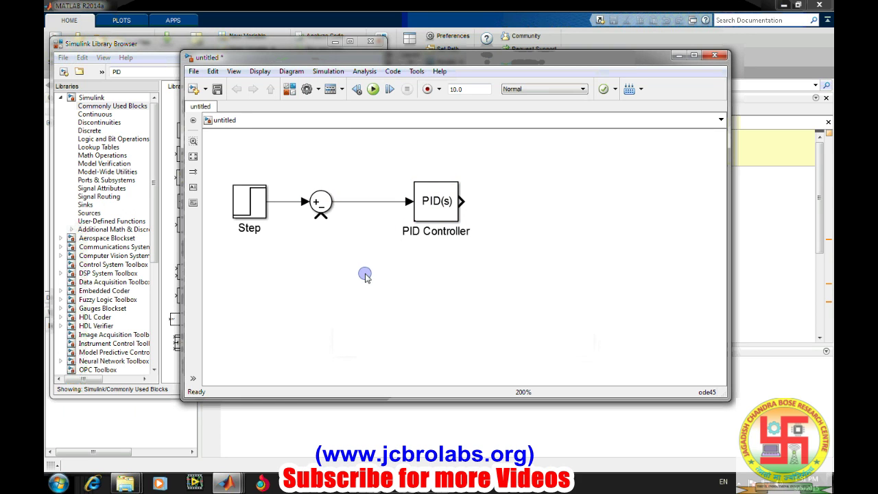
left_click(156, 212)
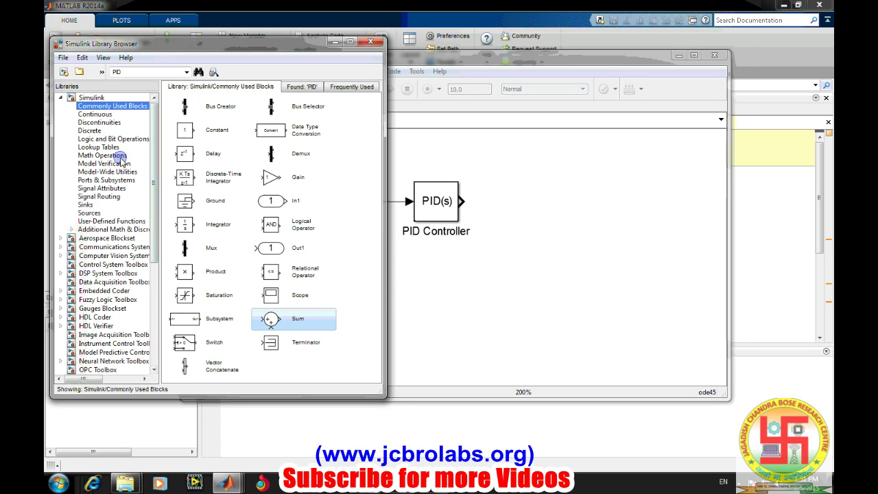
left_click(97, 114)
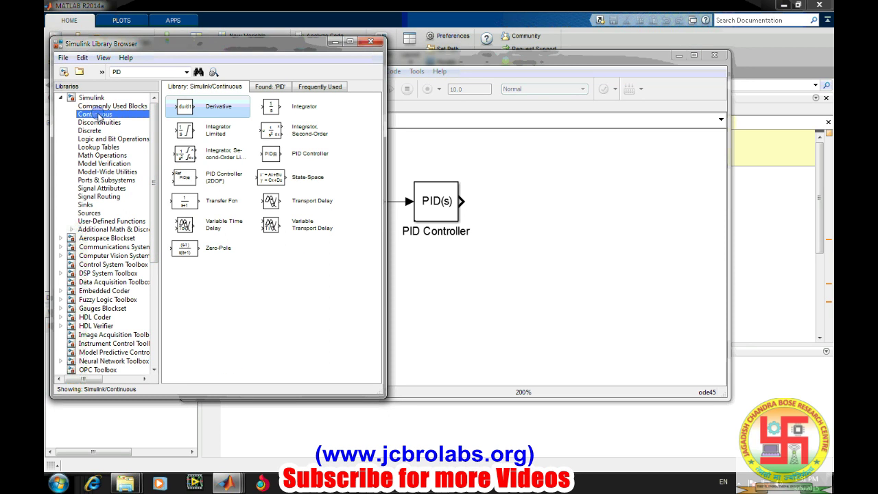
left_click(186, 201)
left_click_drag(188, 205, 549, 201)
left_click(545, 205)
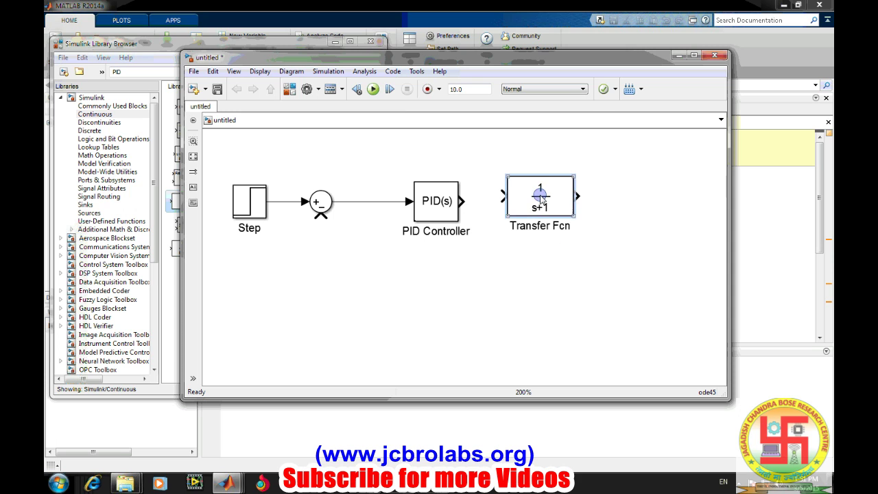
left_click(473, 240)
left_click_drag(459, 202, 509, 205)
Set the Transfer Fcn numerator to [20] and denominator to [1 10 20]
double_click(556, 202)
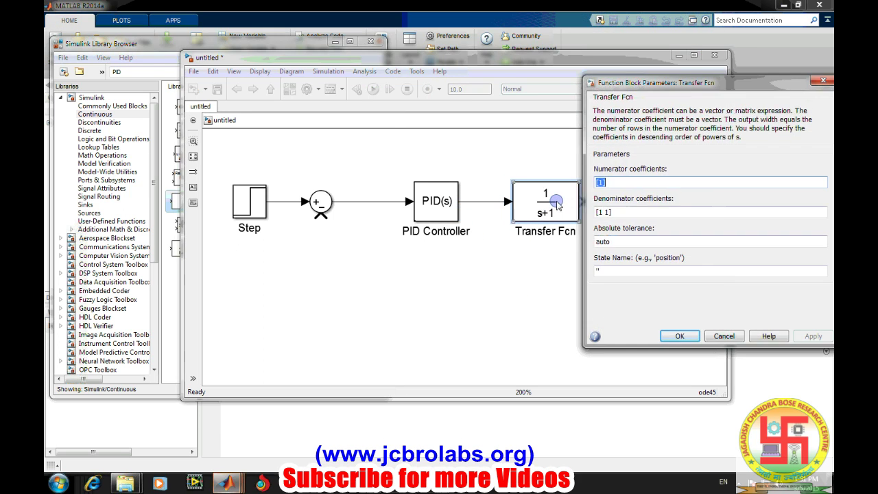
left_click_drag(724, 83, 631, 62)
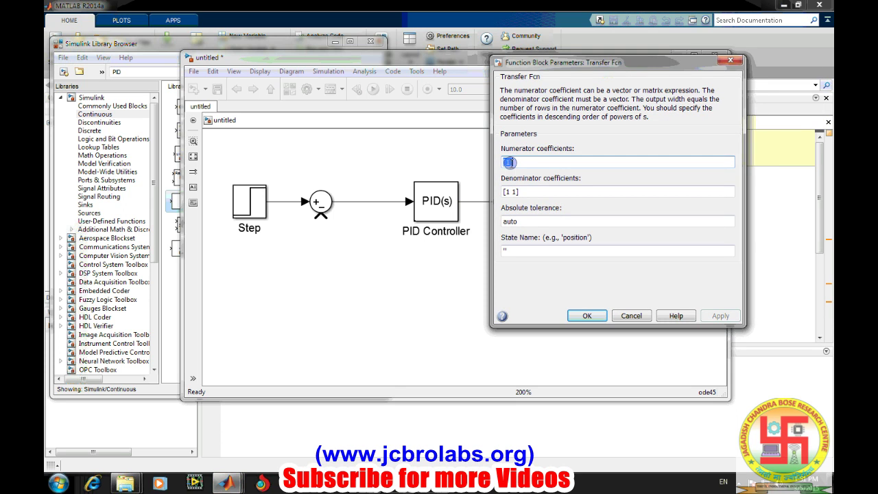
left_click(509, 163)
key("BackSpace")
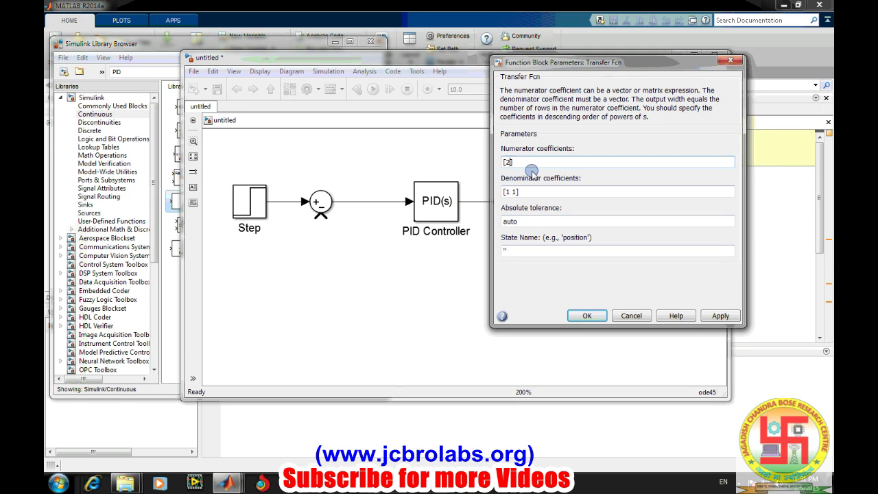
left_click_drag(521, 192, 503, 192)
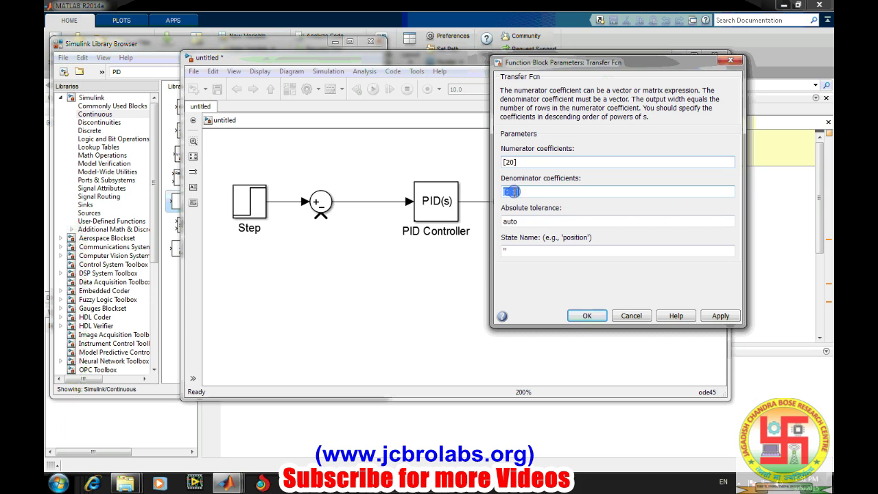
left_click(554, 191)
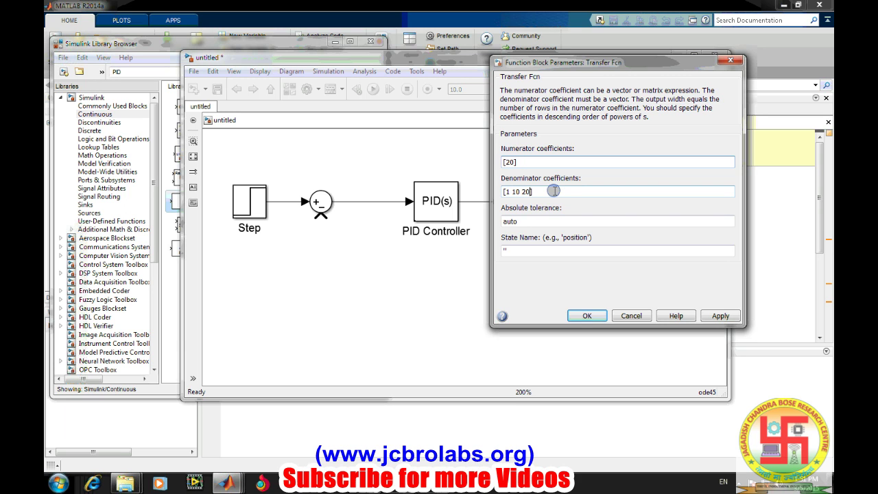
left_click(720, 317)
left_click(598, 317)
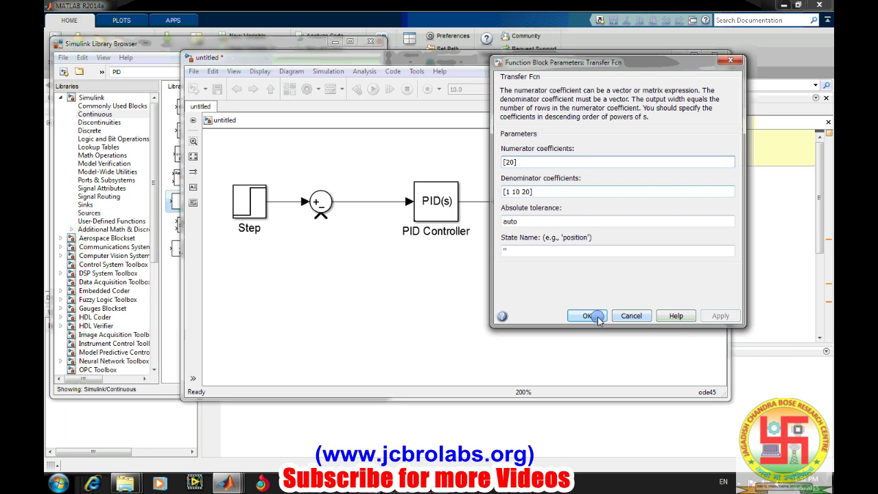
left_click(537, 288)
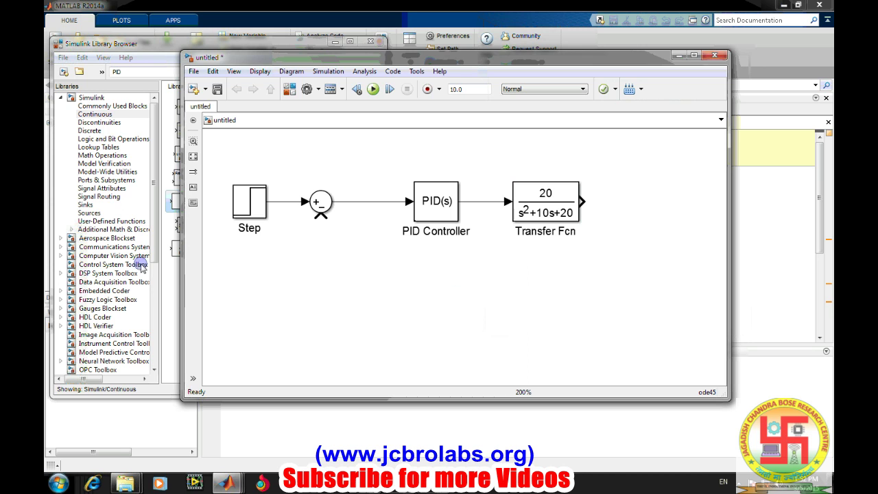
Connect the Transfer Fcn output to a new Scope and branch it back to the Sum's minus input
left_click(86, 204)
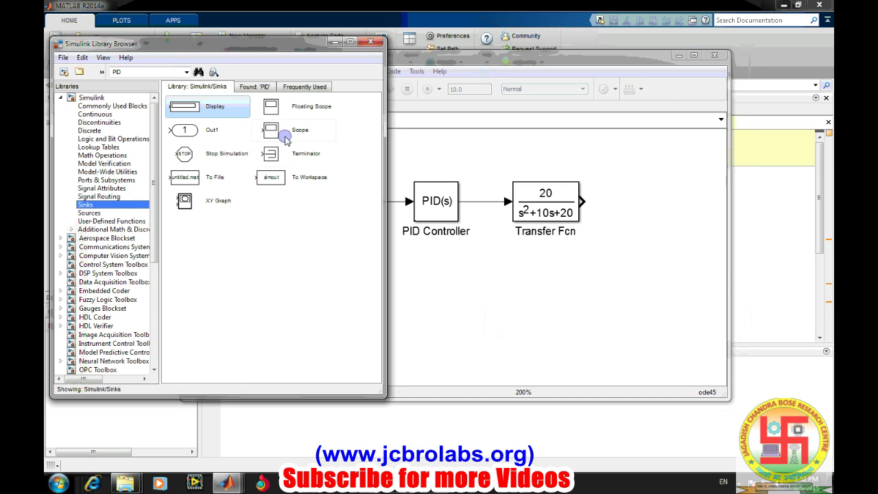
left_click_drag(285, 137, 636, 201)
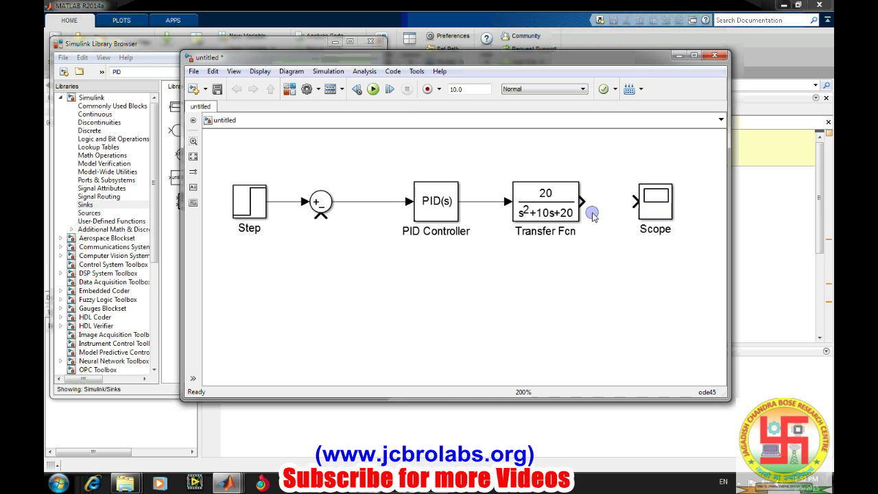
left_click_drag(583, 201, 635, 202)
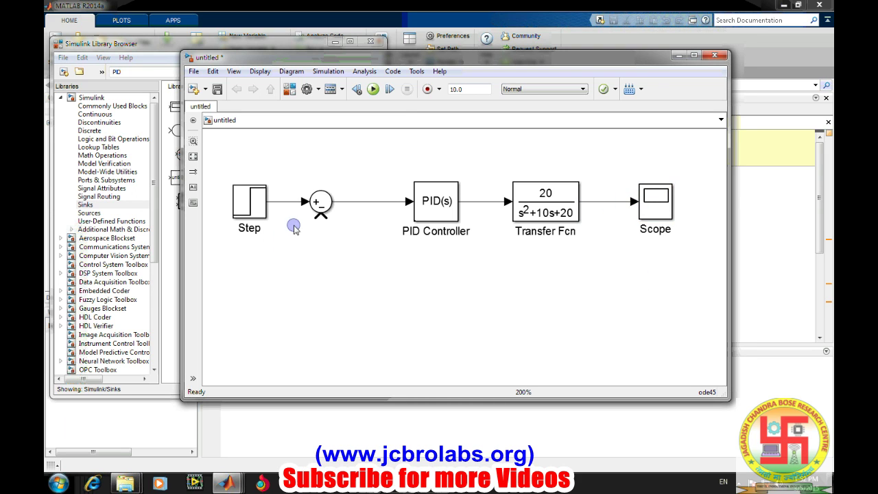
left_click_drag(321, 216, 609, 202)
left_click_drag(486, 250, 475, 318)
Enter PID Controller gains P=300, I=350, D=10 and apply them
left_click(633, 333)
double_click(430, 206)
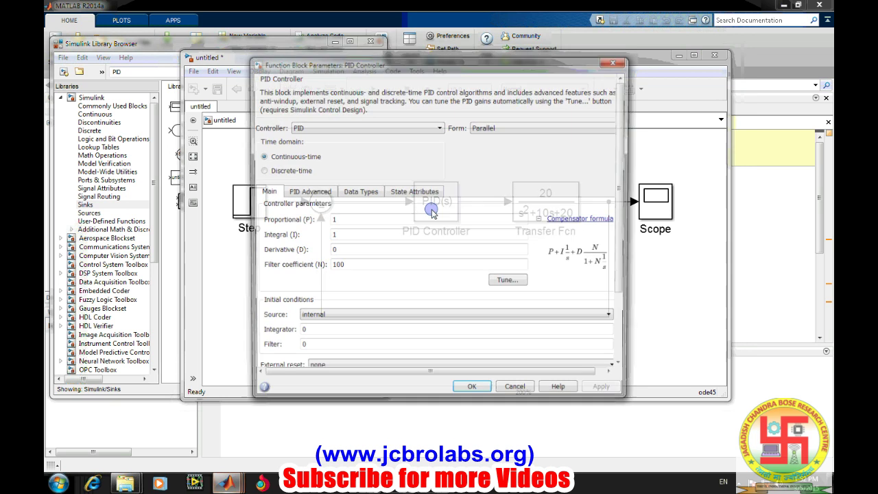
double_click(346, 219)
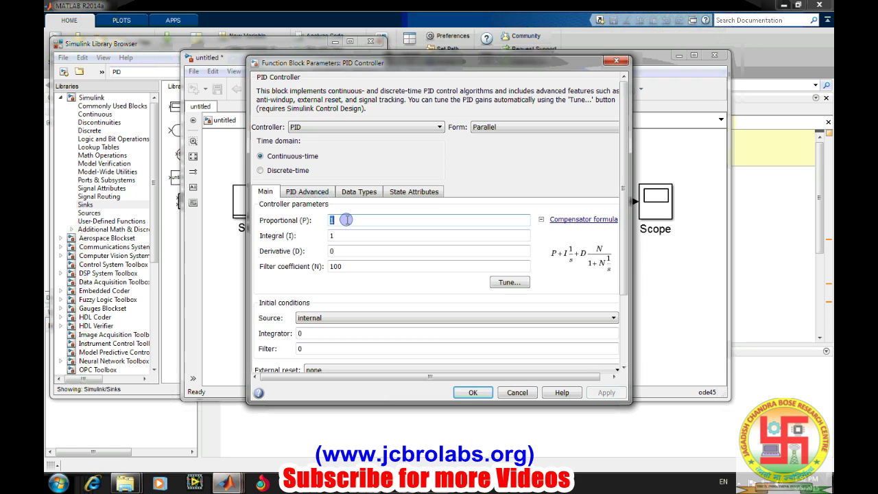
type("300")
key("Tab")
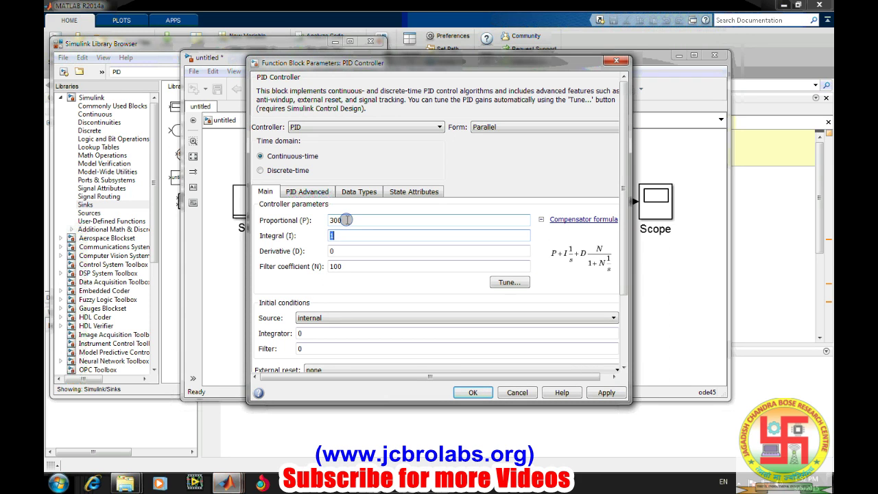
type("350")
key("Tab")
type("1")
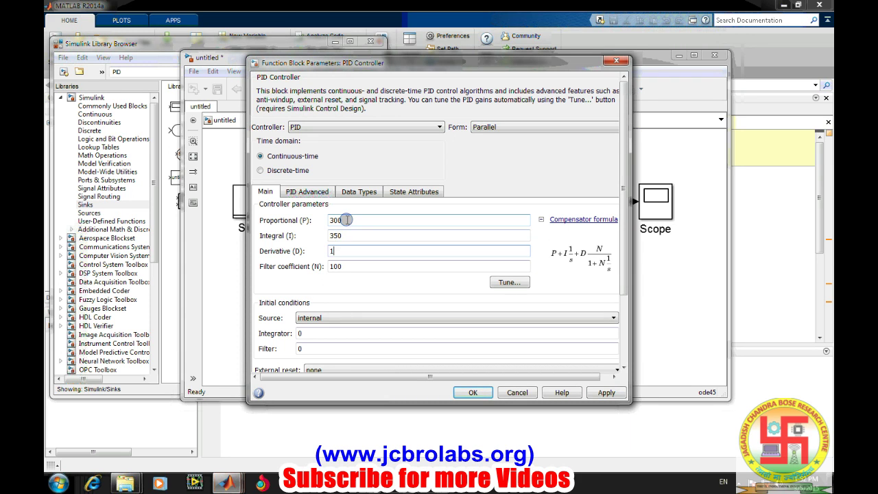
type("0")
key("Tab")
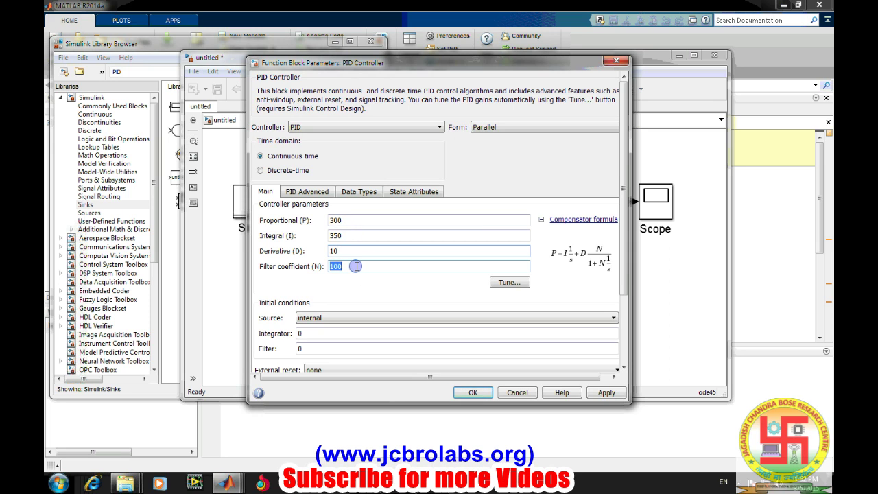
left_click(605, 393)
left_click(473, 394)
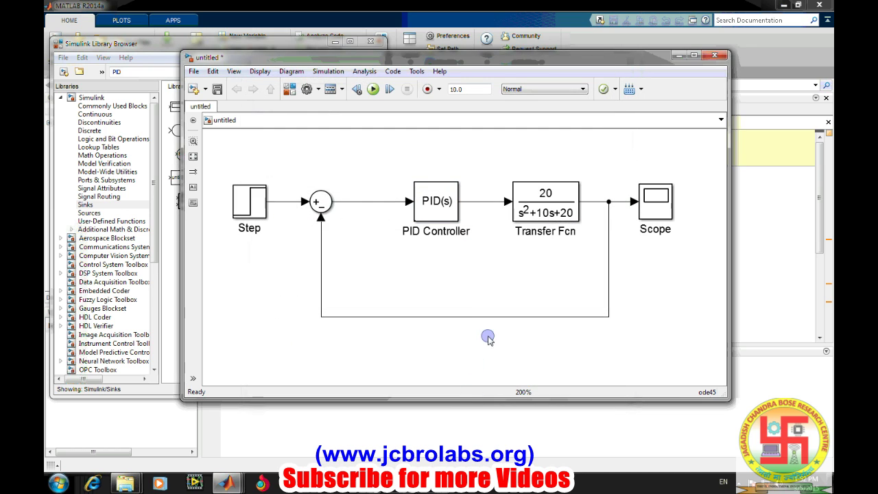
Run the simulation, inspect the autoscaled step response on the Scope, then close it
left_click(372, 90)
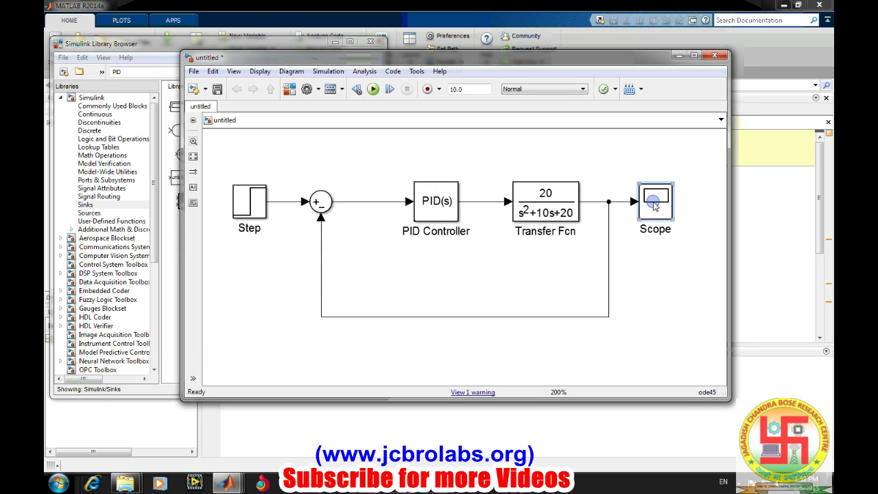
double_click(654, 206)
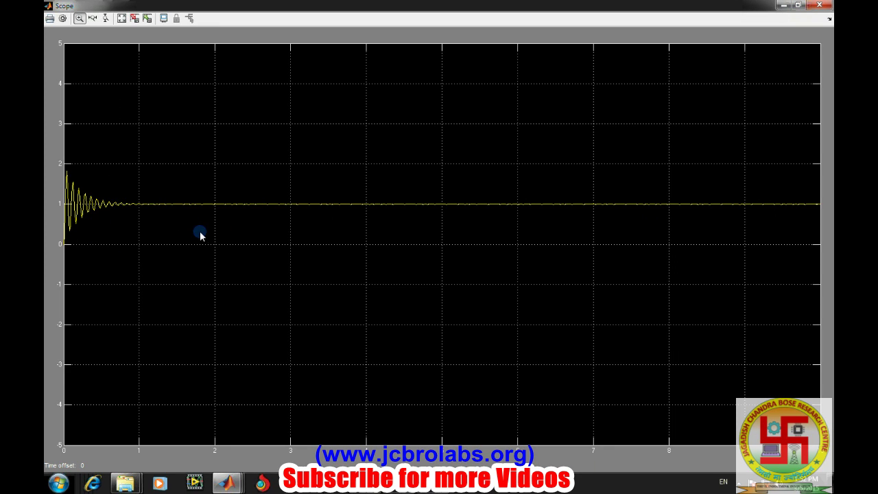
right_click(201, 235)
left_click(231, 252)
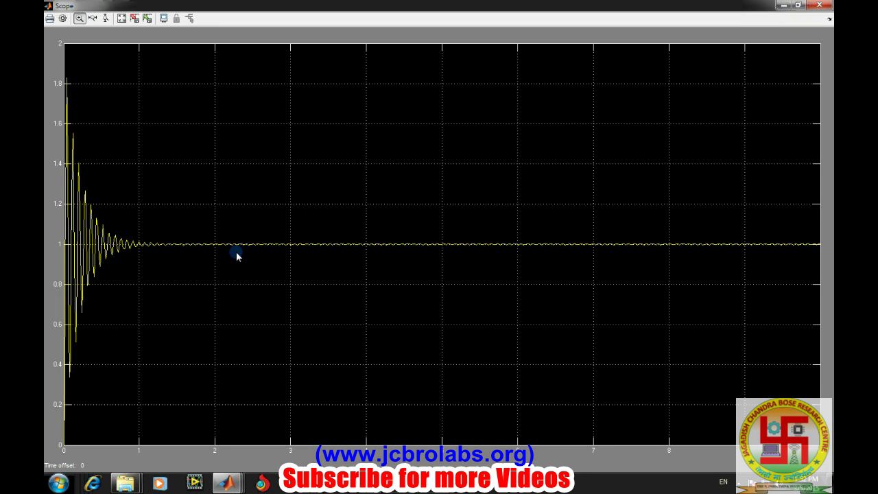
left_click(819, 5)
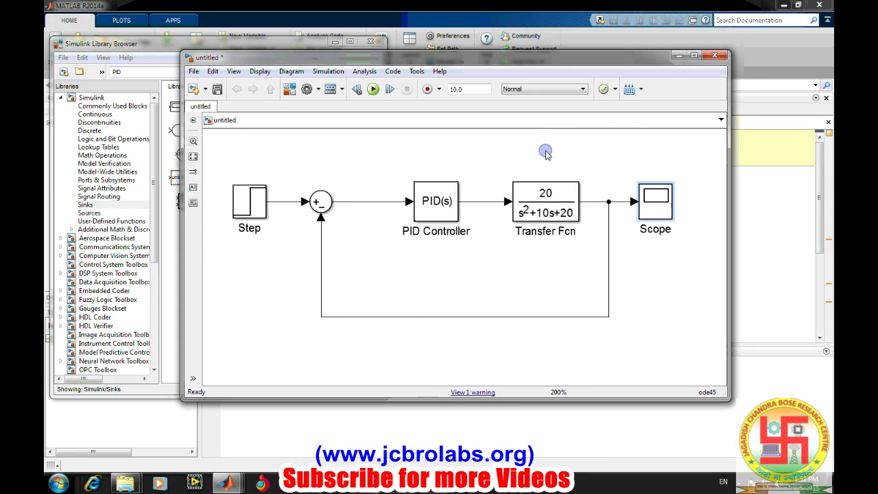
Open the Model Configuration Parameters dialog, showing the ode45 solver with stop time 10.0
left_click(436, 221)
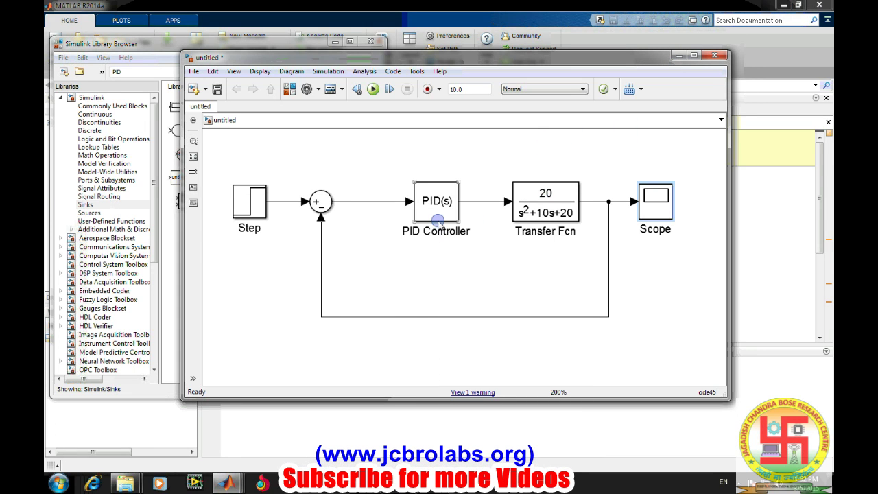
left_click(444, 351)
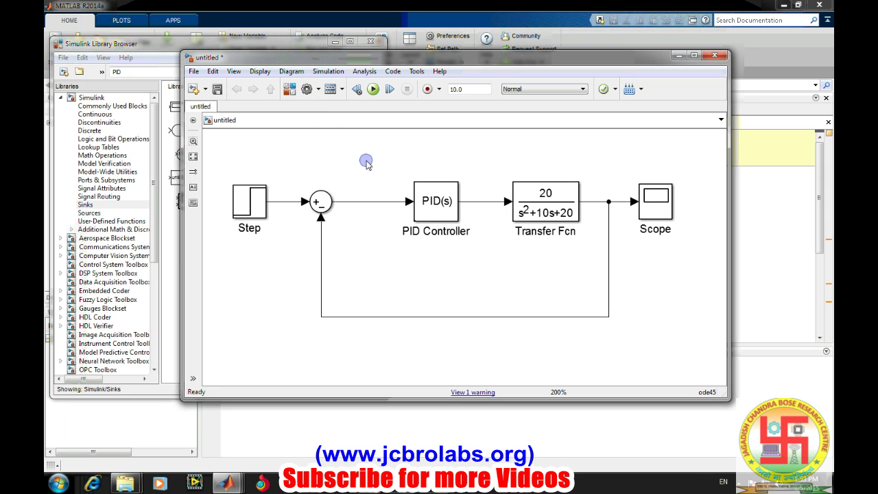
left_click(306, 93)
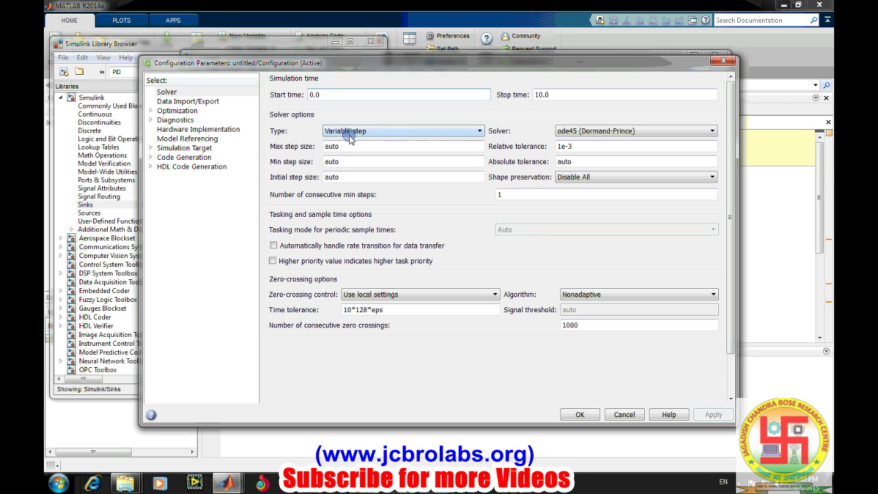
Switch the solver to Fixed-step ode4 (Runge-Kutta) with a 0.01 step size and apply it
left_click(394, 132)
left_click(394, 146)
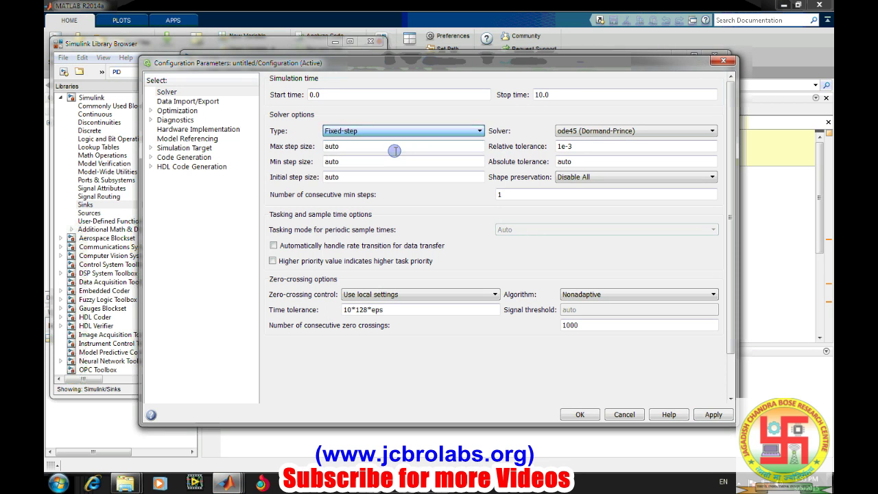
left_click(574, 131)
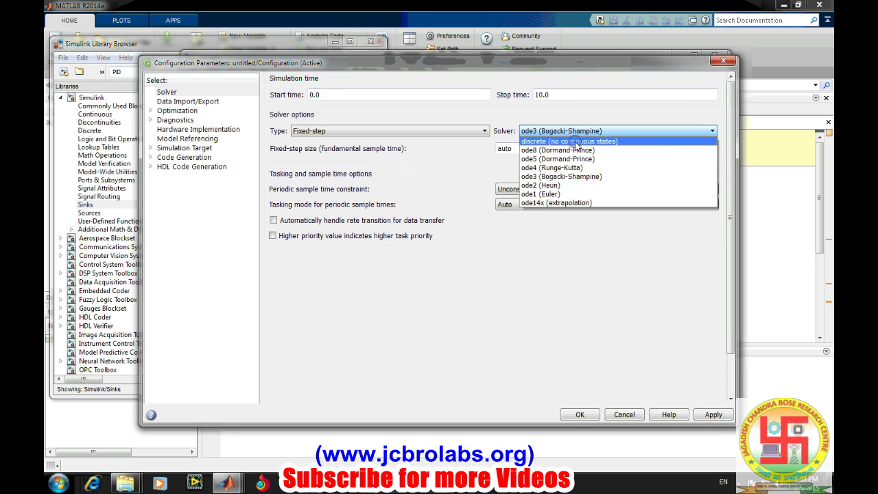
left_click(579, 168)
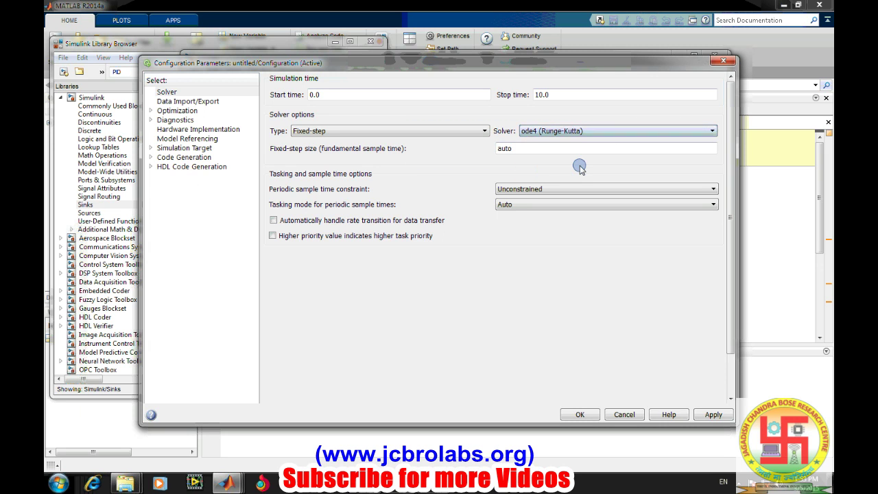
double_click(539, 149)
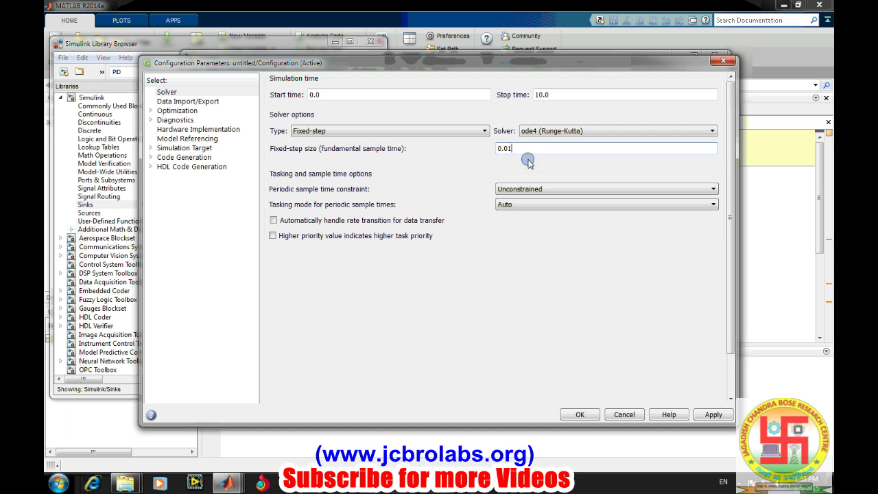
left_click(712, 414)
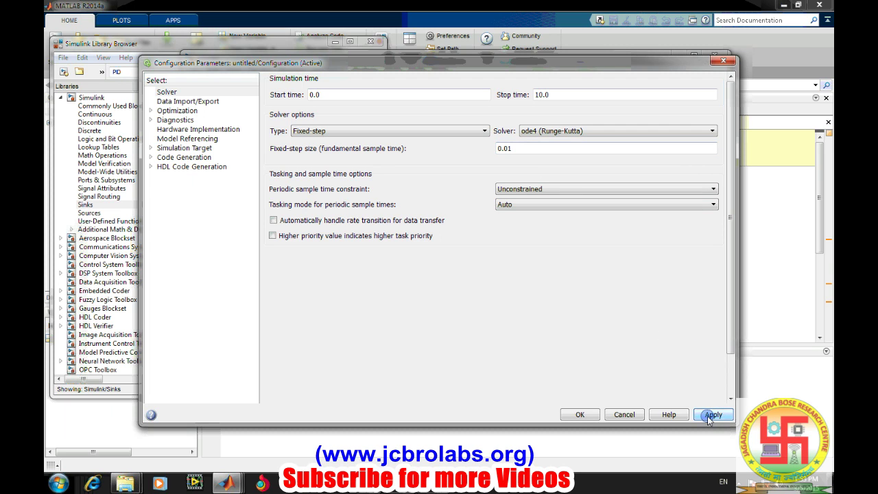
left_click(576, 414)
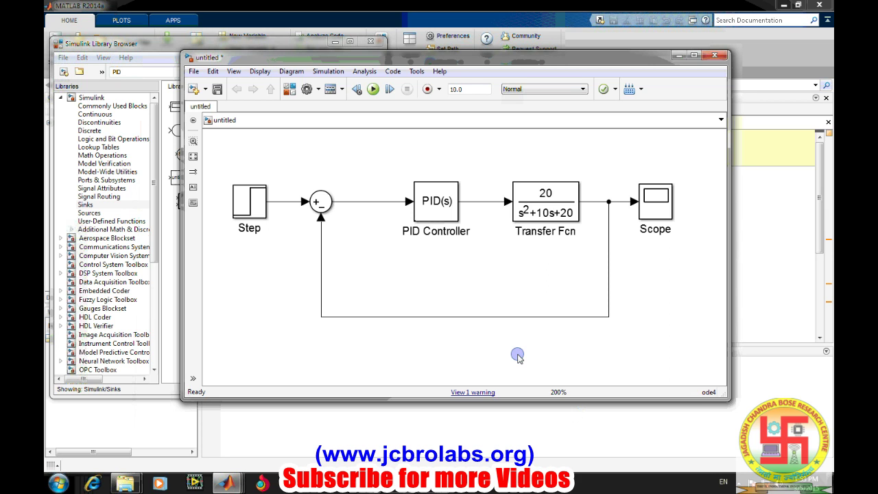
Run the ode4 model and autoscale the Scope's step response, which settles at 1
left_click(373, 89)
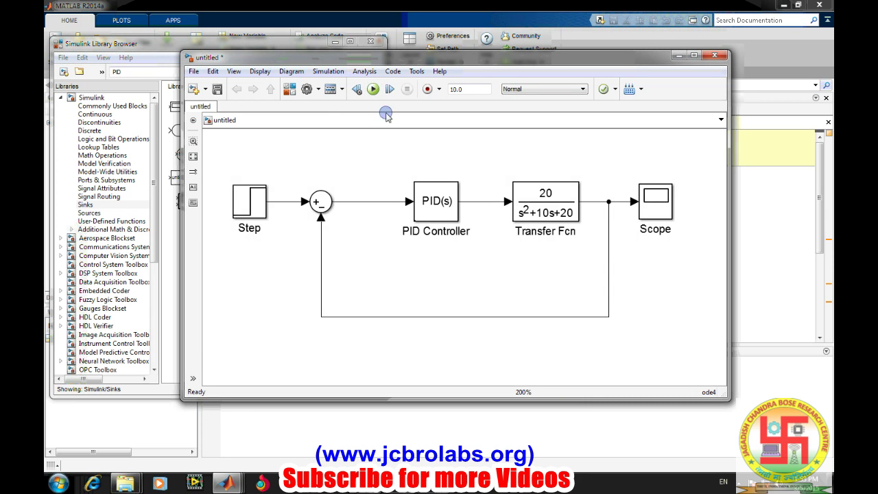
double_click(655, 206)
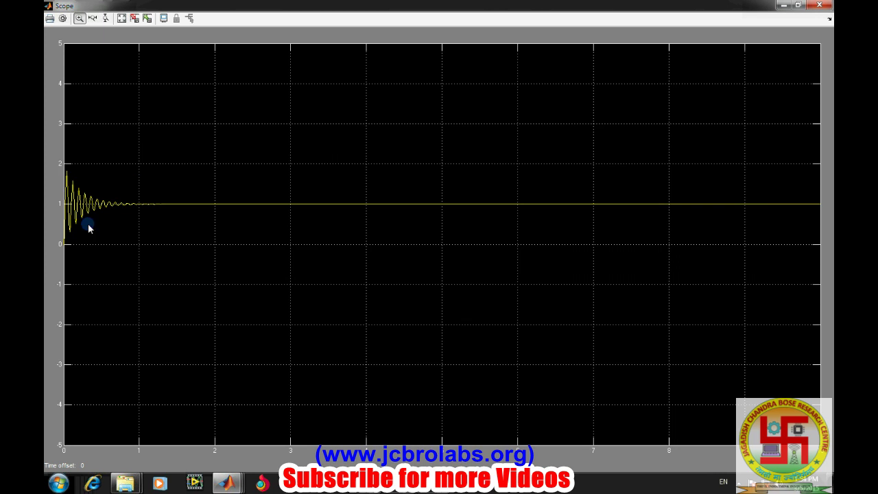
right_click(329, 247)
left_click(356, 279)
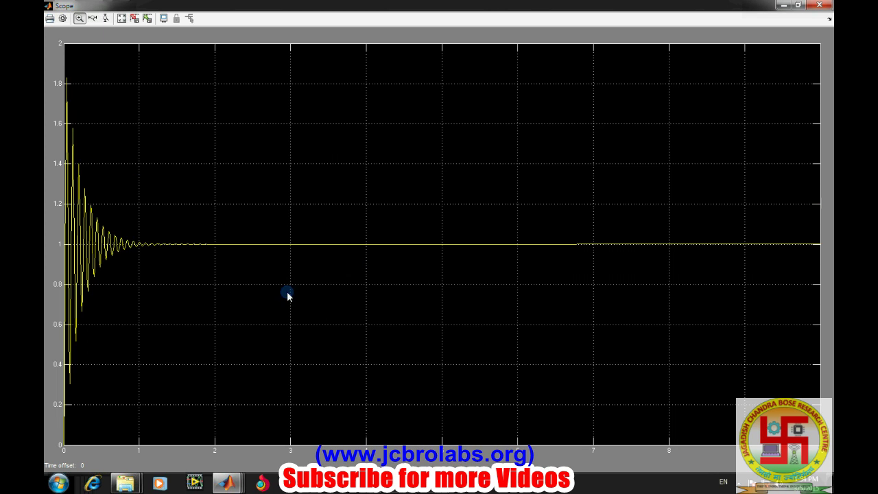
left_click(826, 4)
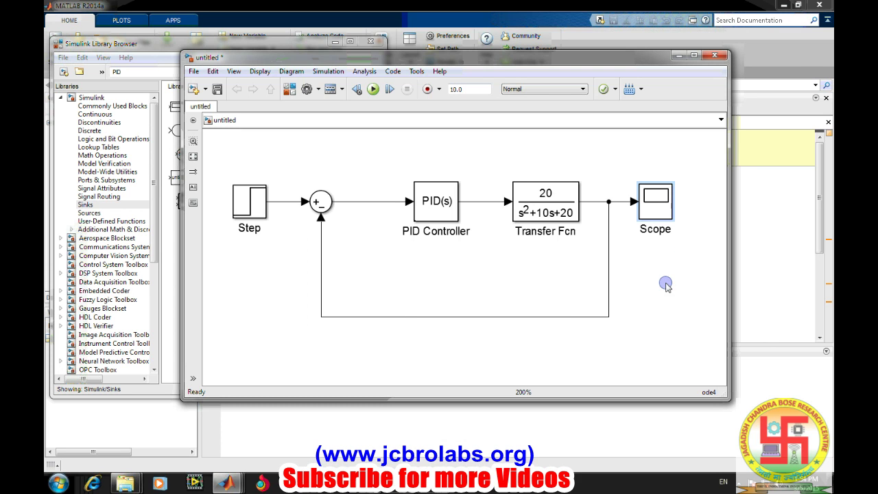
left_click(434, 198)
double_click(434, 197)
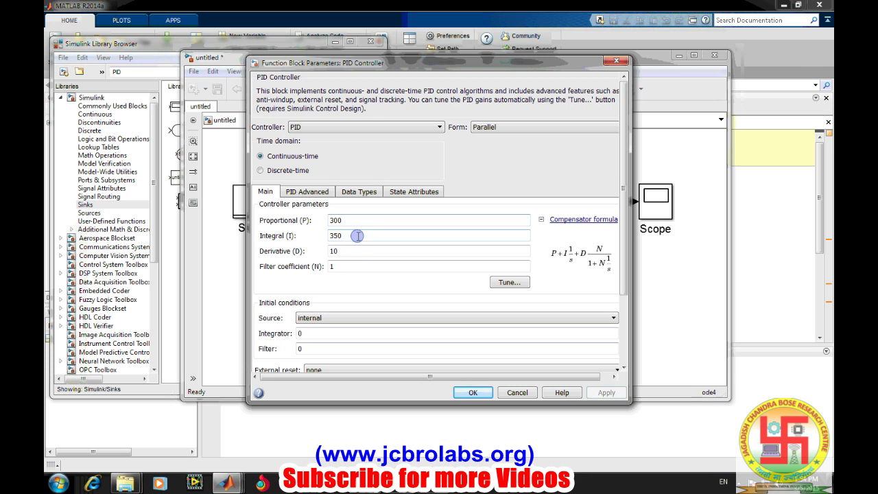
left_click(480, 395)
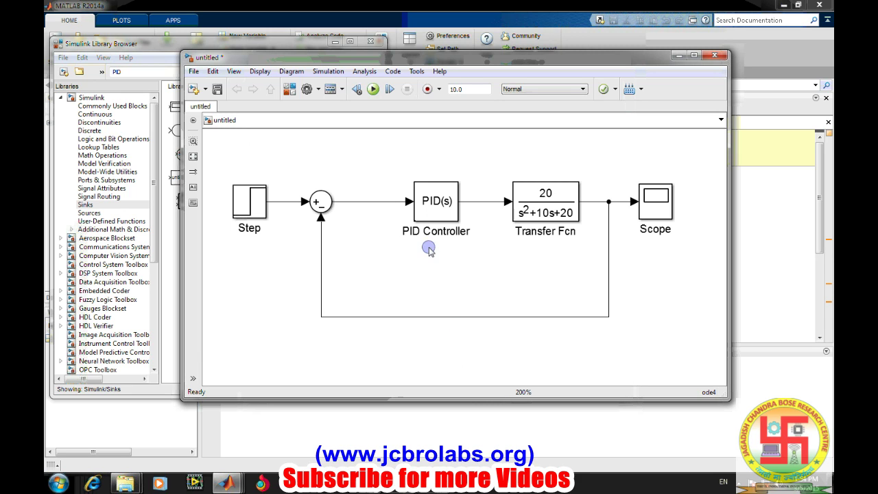
Delete the PID Controller block and its dangling signal line from the Sum
left_click(435, 214)
key("Delete")
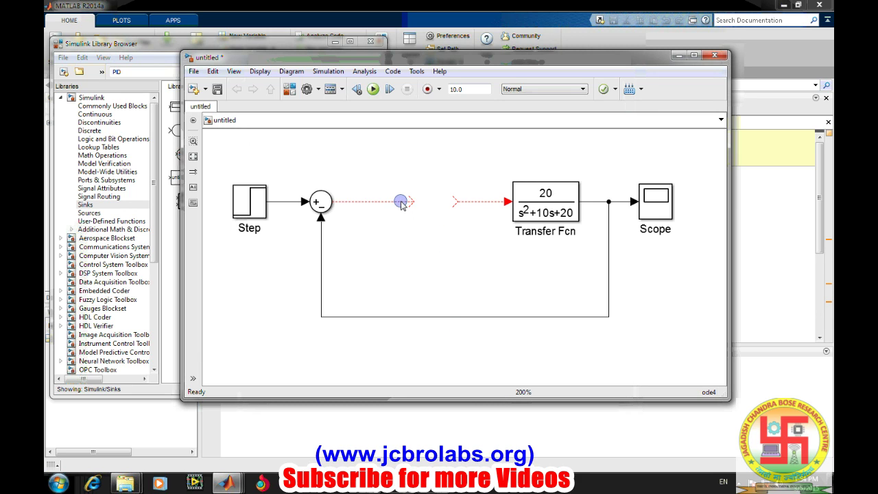
left_click(401, 201)
key("Delete")
key("Delete")
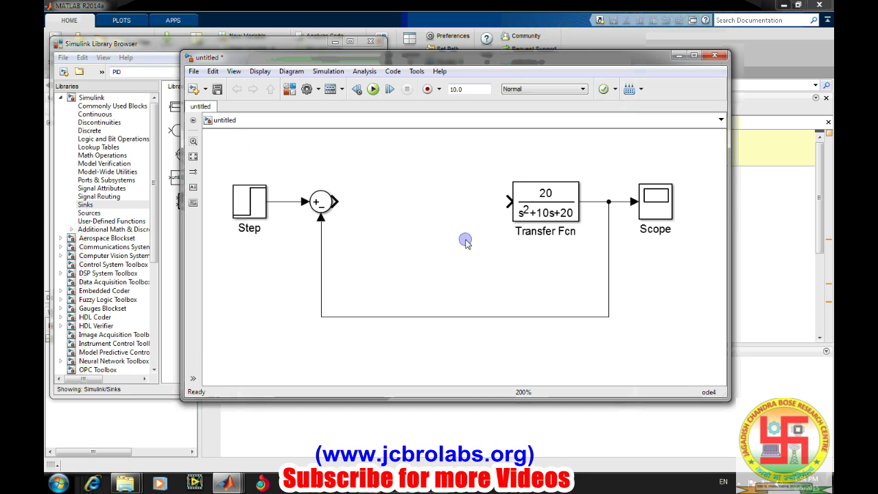
Shift the Scope, feedback line and Transfer Fcn block to the right
left_click_drag(653, 203, 698, 207)
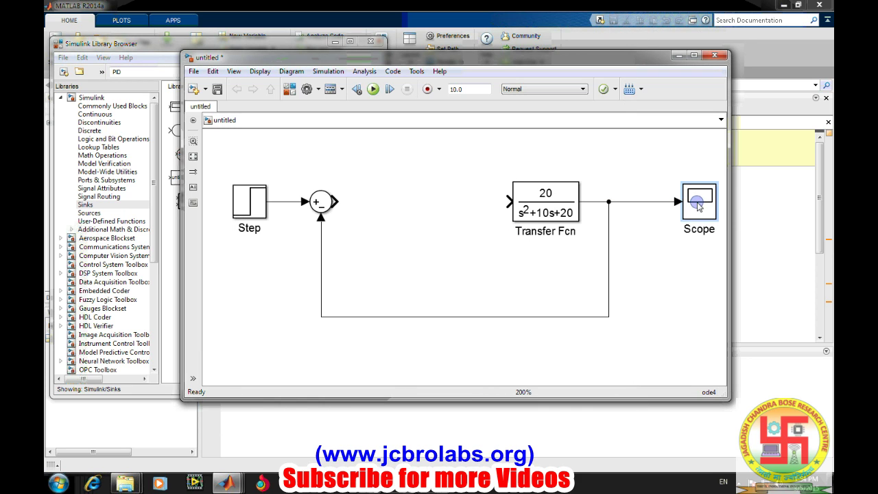
left_click_drag(609, 285, 654, 281)
left_click_drag(554, 213, 603, 214)
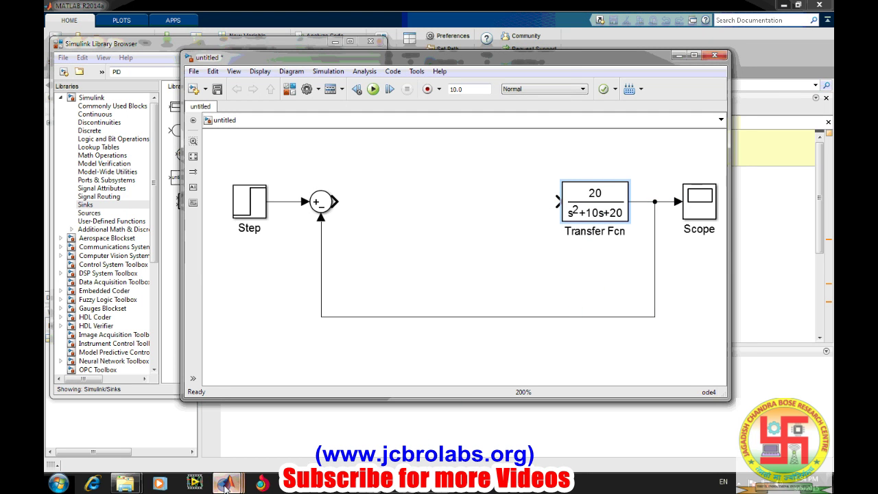
mouse_move(226, 483)
left_click(477, 408)
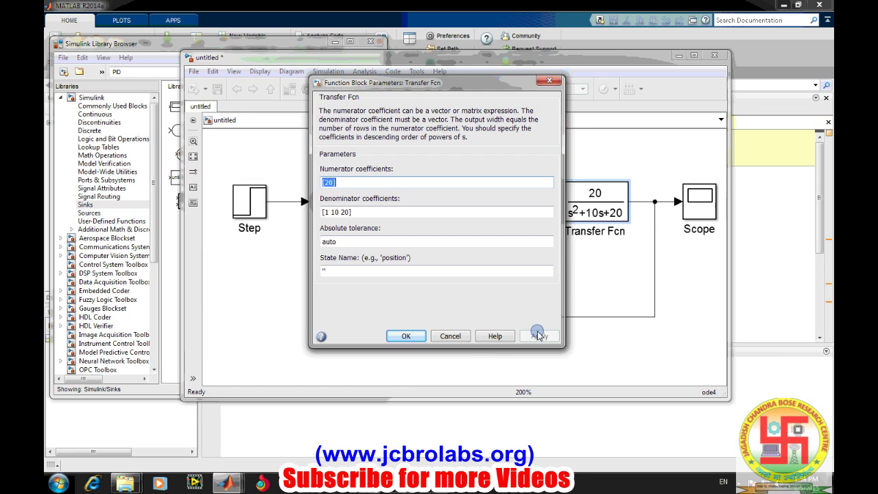
left_click(449, 335)
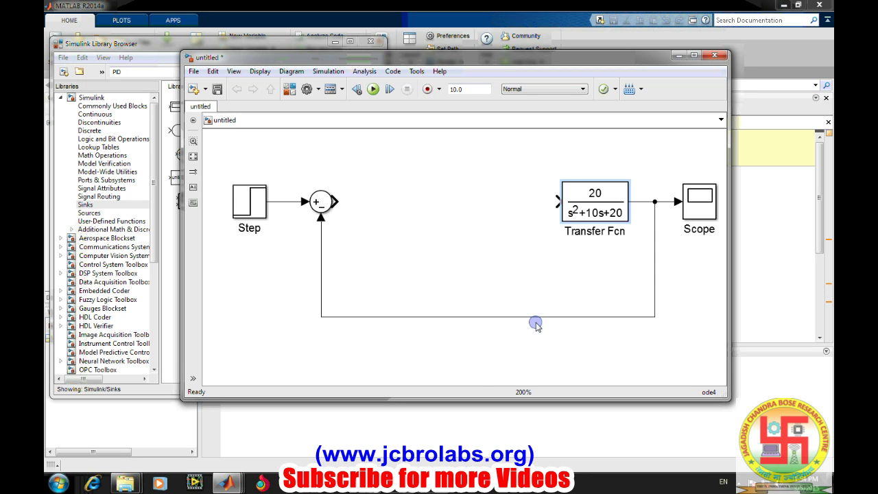
Place a Gain block from Commonly Used Blocks after the Sum, named Kp with gain 1
left_click(154, 195)
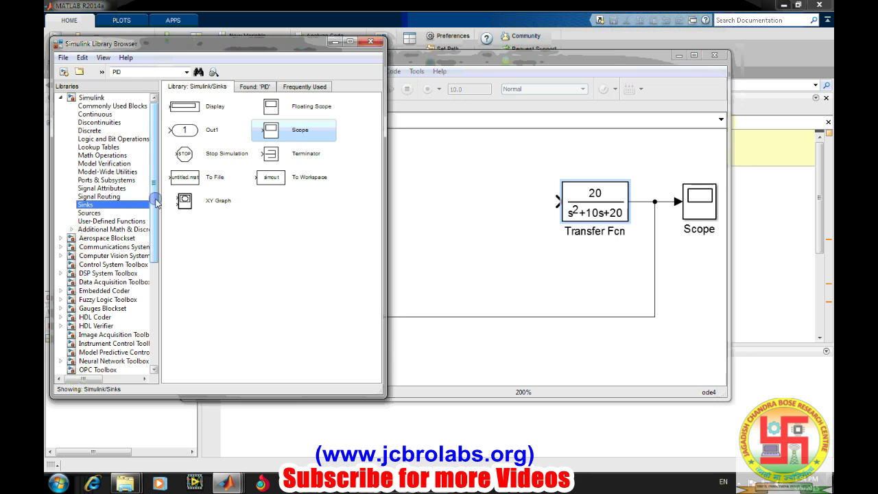
left_click(111, 107)
left_click(269, 177)
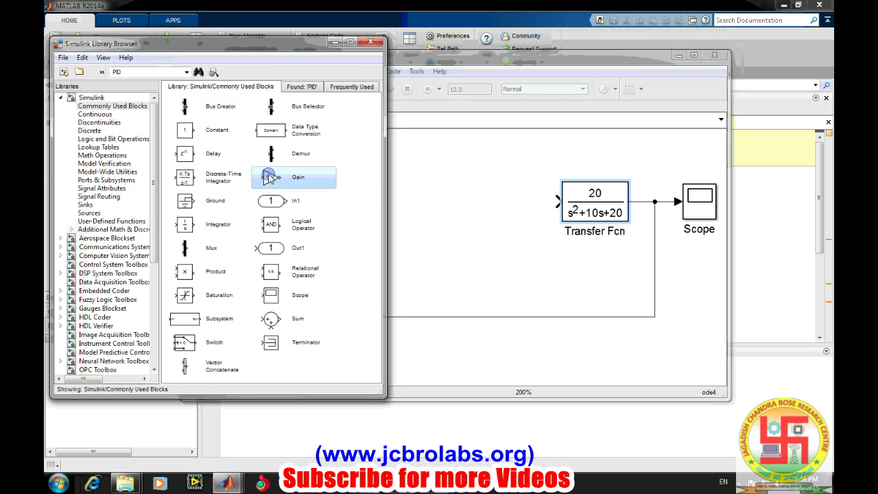
left_click_drag(270, 177, 403, 173)
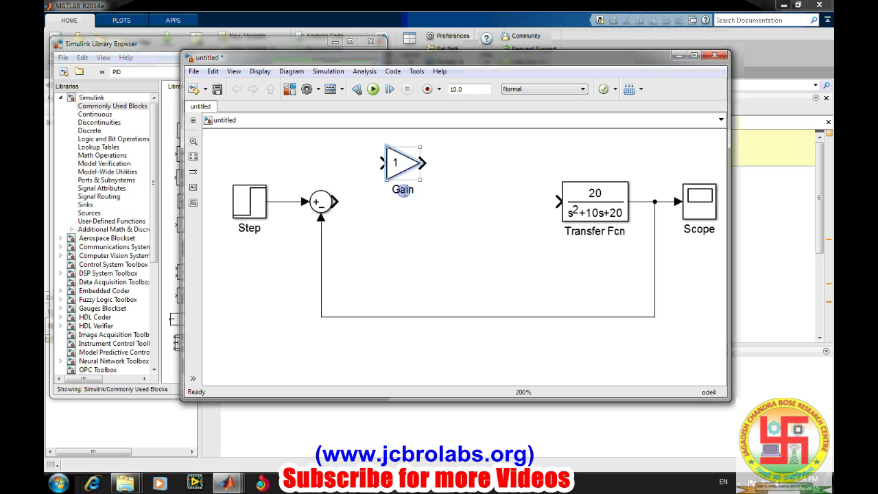
double_click(403, 189)
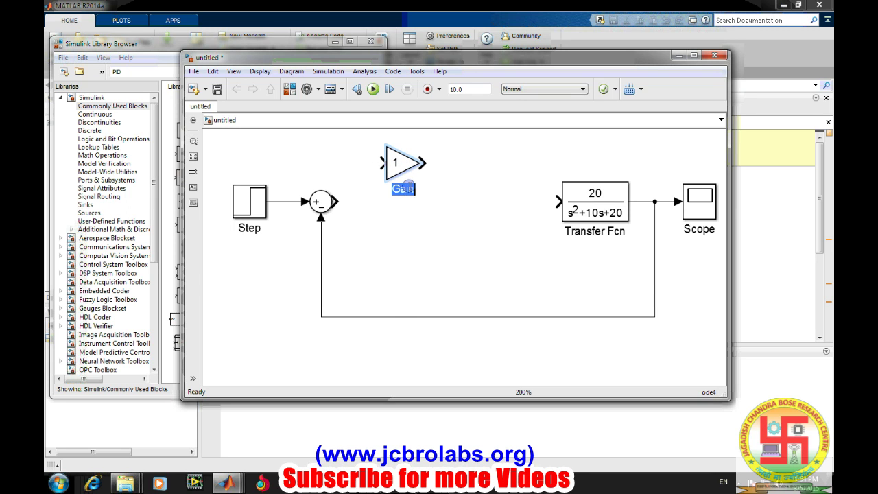
type("Kp")
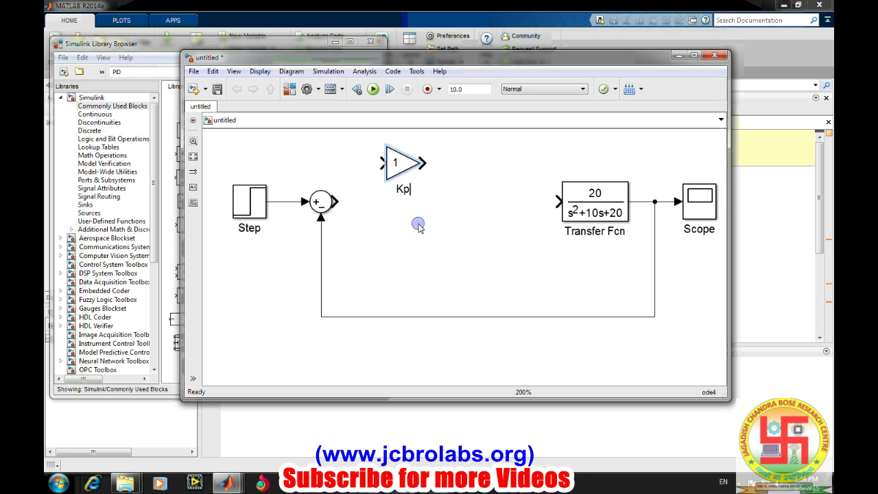
double_click(399, 163)
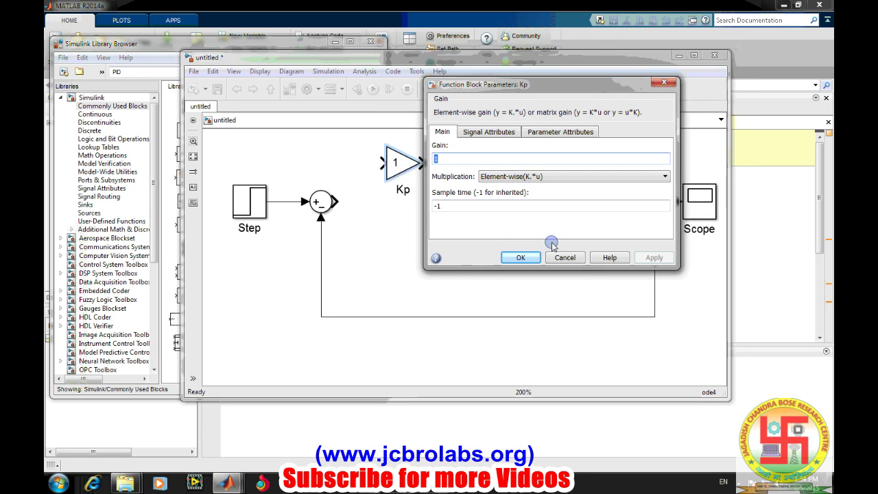
left_click(565, 257)
Duplicate the gain twice below it, naming the copies Ki and Kd
left_click_drag(396, 163, 396, 218)
left_click(402, 243)
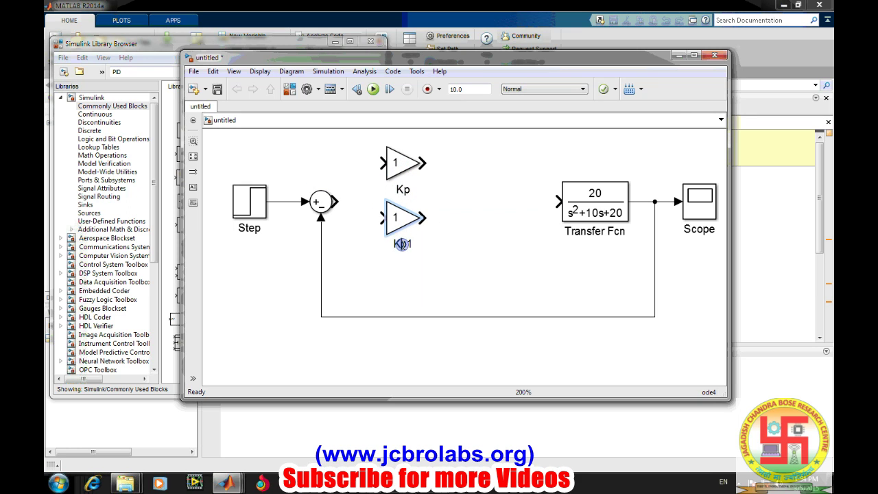
type("K")
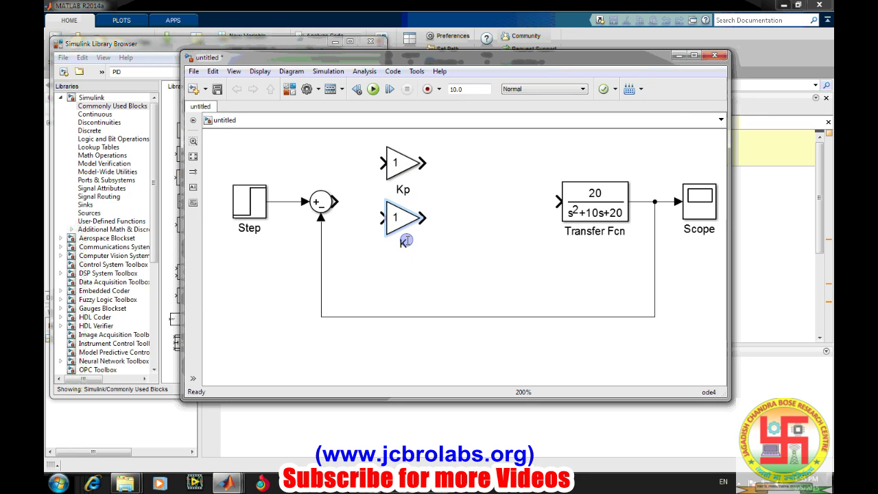
type("i")
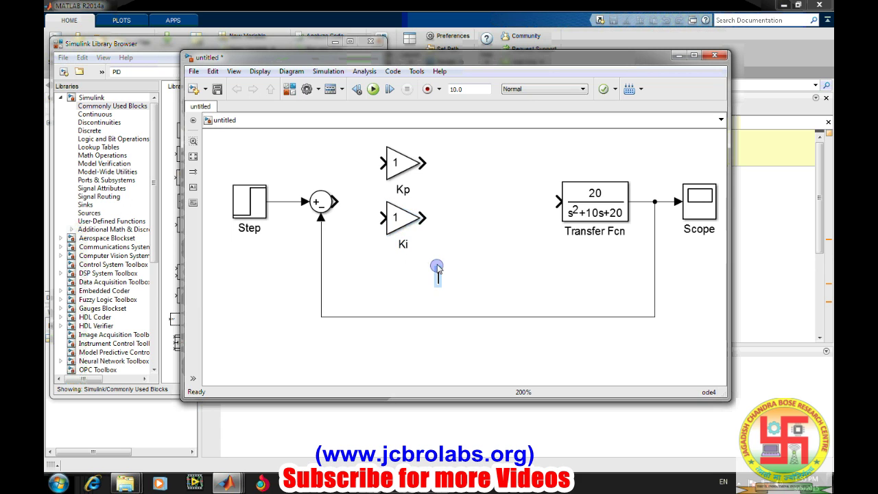
left_click(403, 220)
left_click_drag(404, 220, 403, 275)
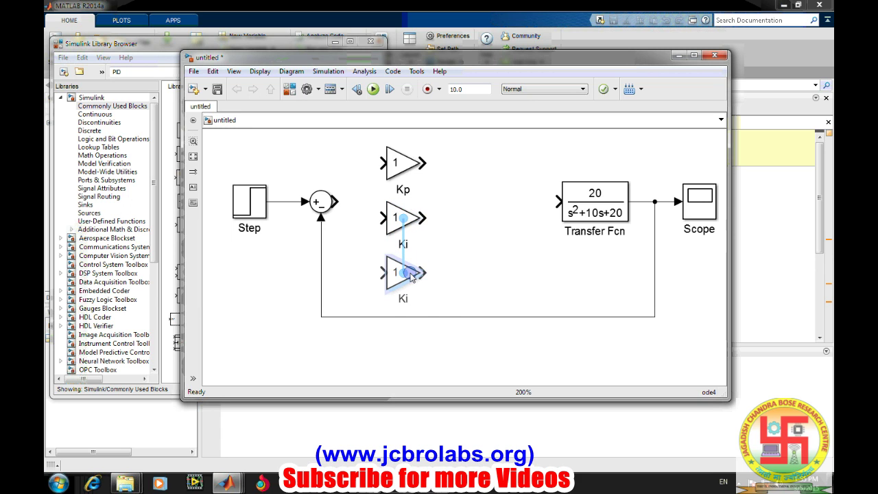
double_click(406, 299)
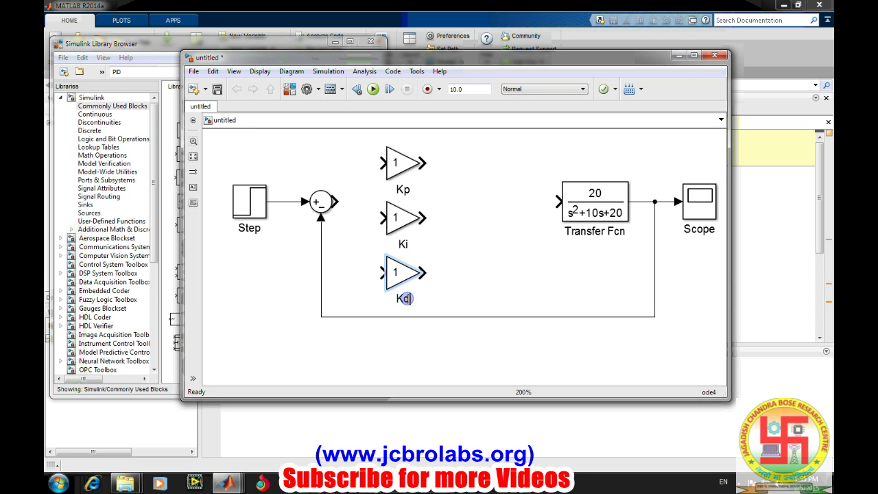
left_click(452, 304)
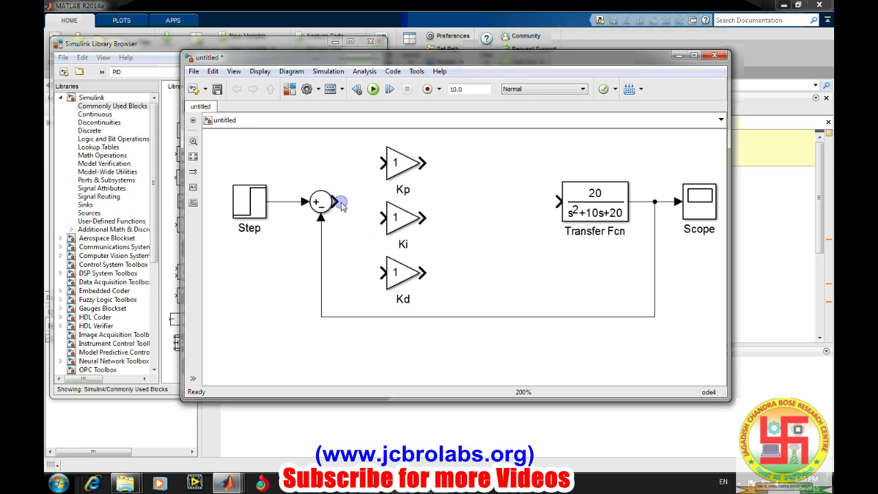
Branch the Sum output into the Kp, Ki and Kd gain inputs
left_click_drag(336, 200, 382, 163)
left_click(383, 215)
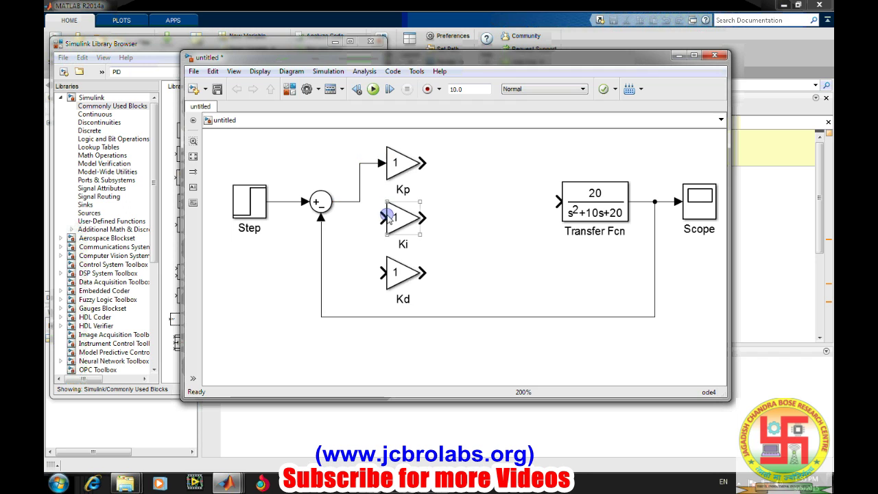
left_click_drag(384, 215, 359, 200)
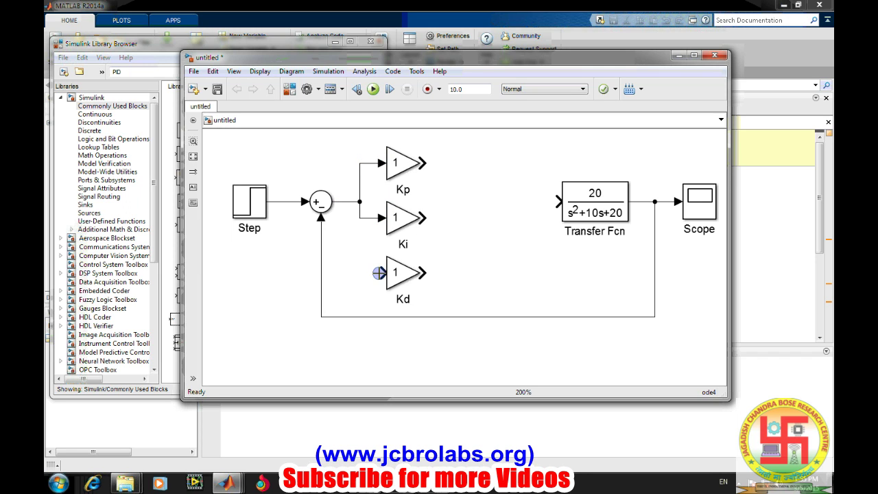
left_click_drag(379, 273, 359, 218)
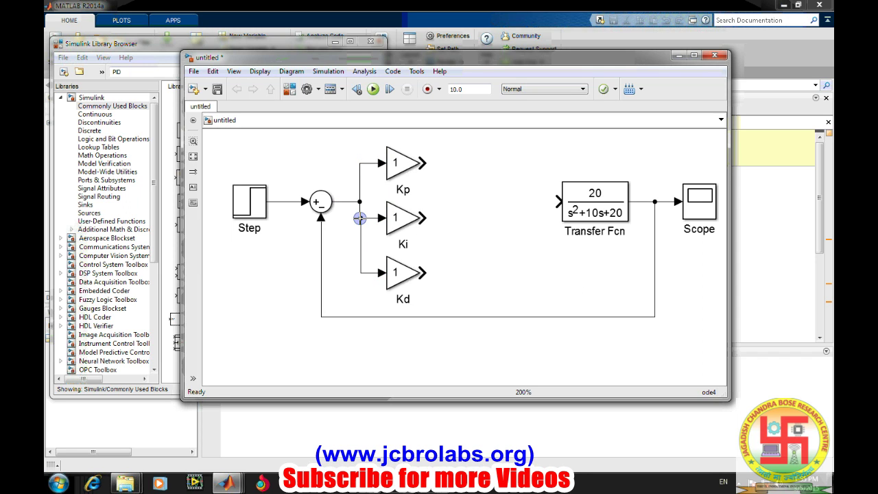
Add a Continuous Integrator after Ki and a Derivative block below it
left_click(157, 160)
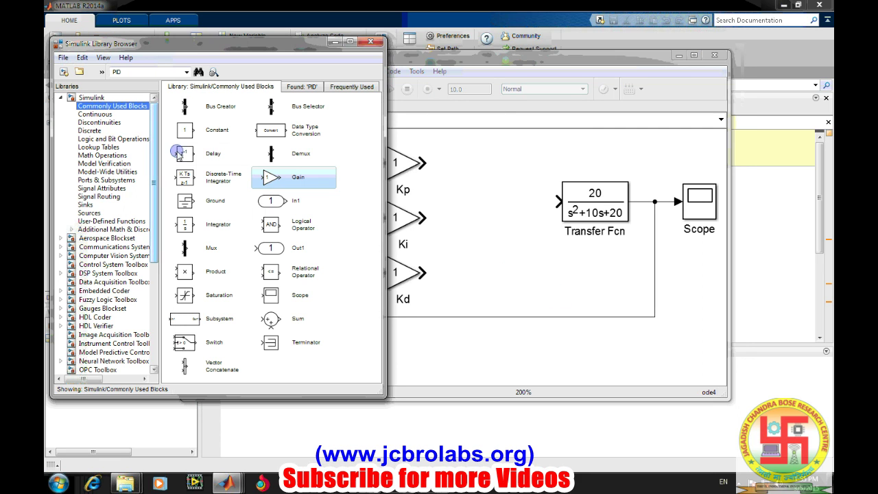
left_click(106, 114)
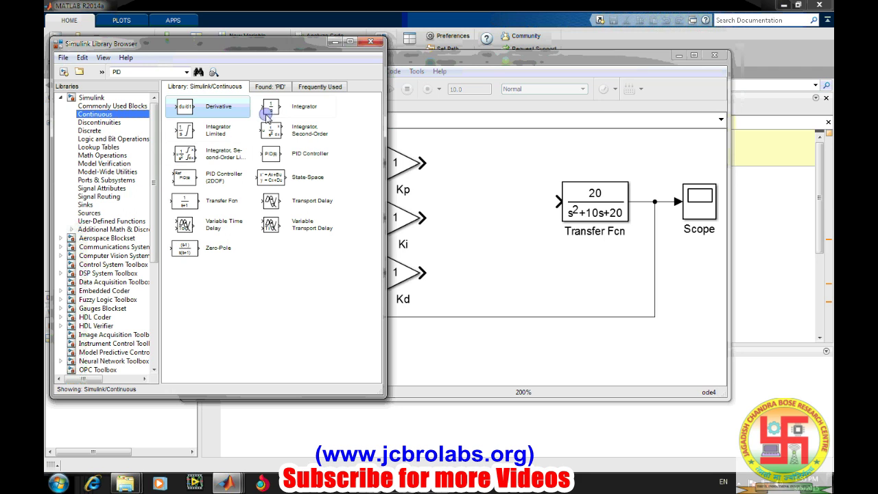
left_click_drag(267, 115, 454, 219)
left_click(501, 257)
left_click(180, 116)
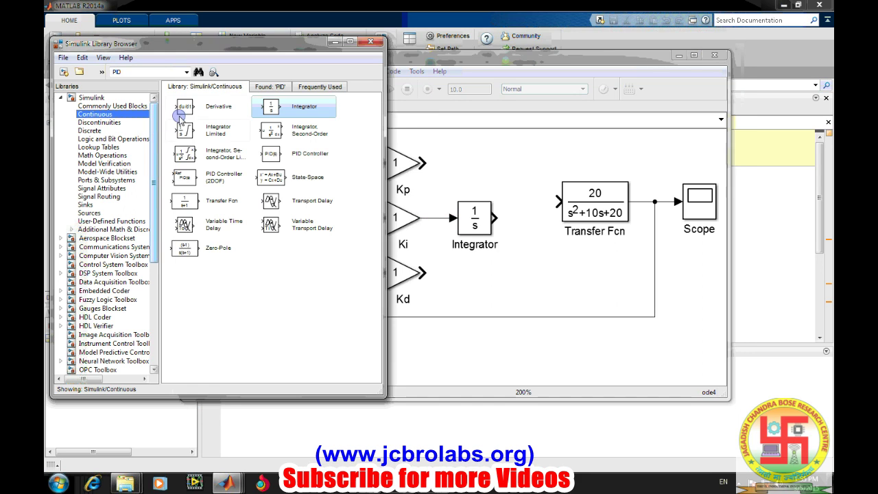
left_click_drag(179, 117, 455, 272)
left_click(533, 274)
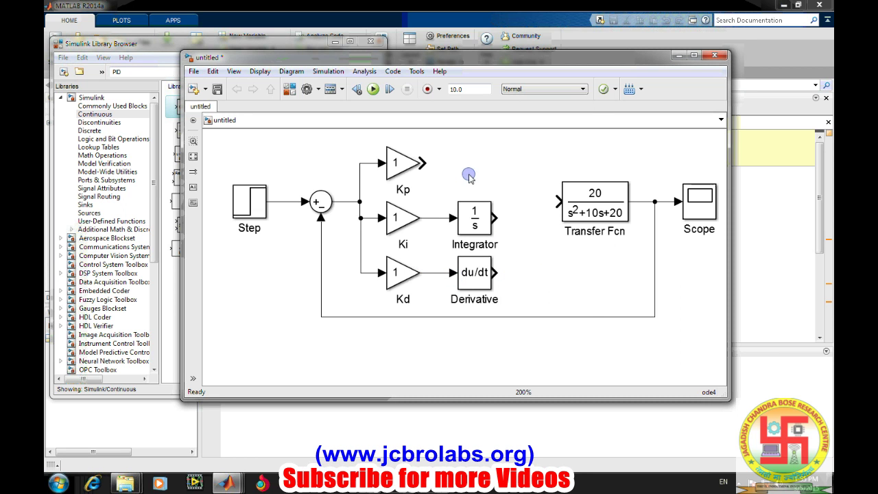
Copy the Sum block in front of Transfer Fcn and set its list of signs to |+++
double_click(322, 201)
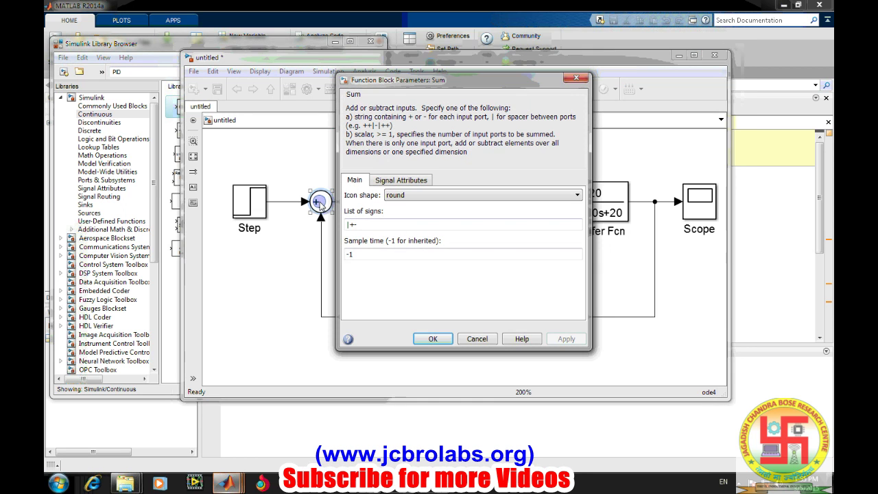
left_click(488, 339)
left_click_drag(322, 199, 528, 207)
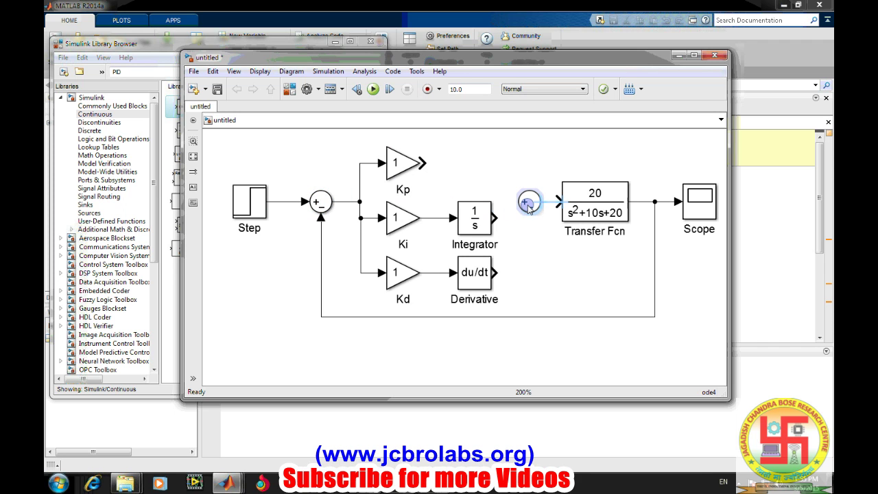
double_click(527, 201)
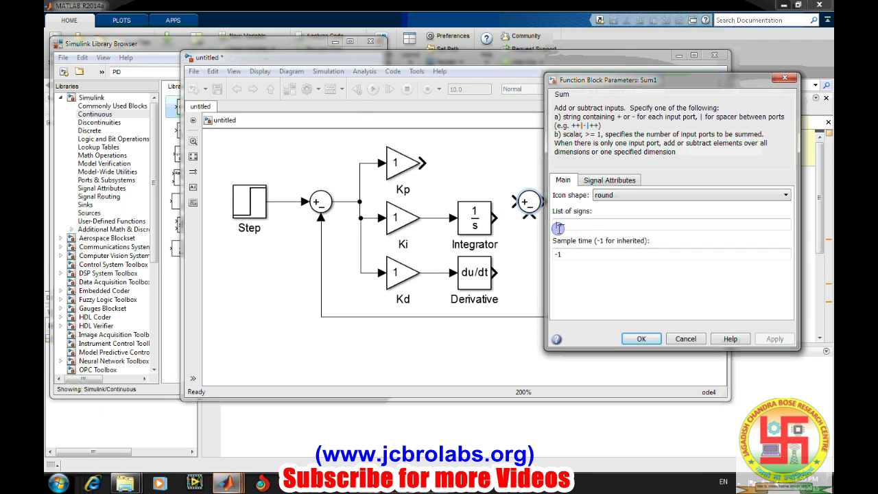
double_click(602, 226)
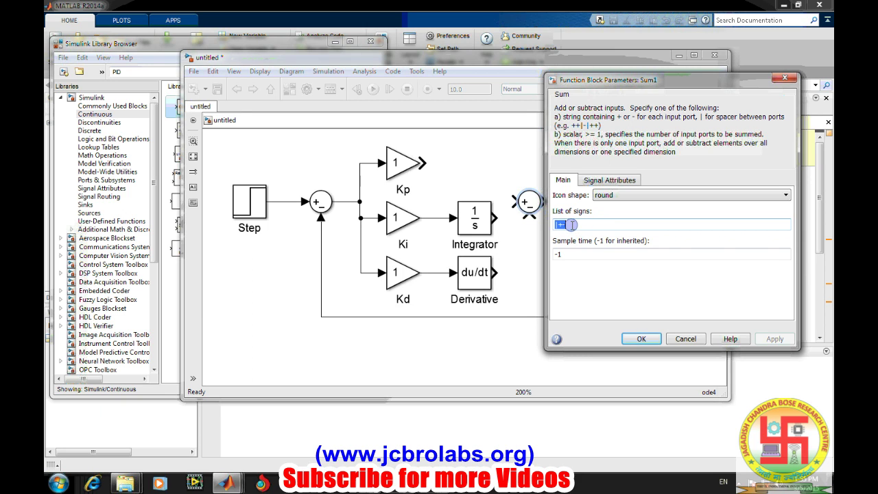
left_click(571, 225)
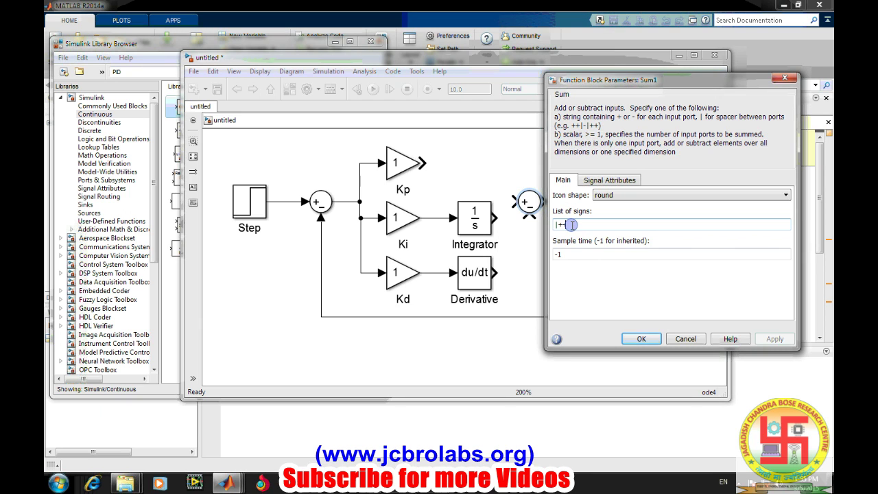
key("BackSpace")
type("++")
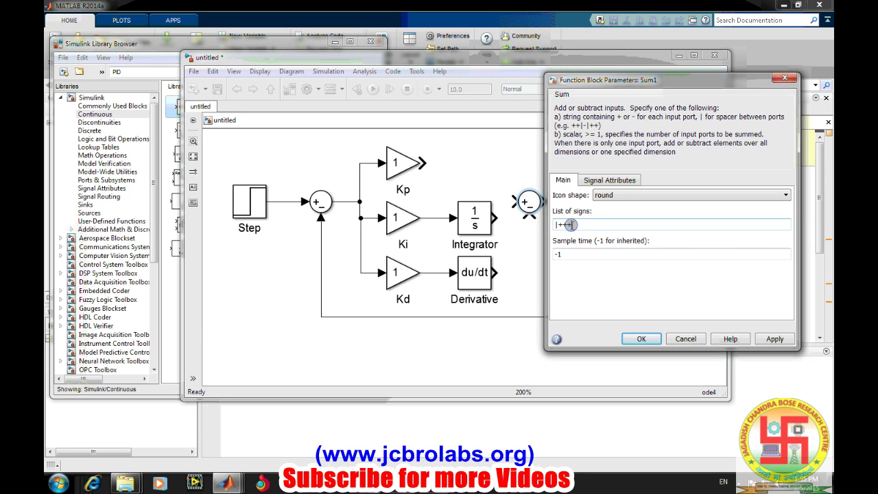
left_click(774, 339)
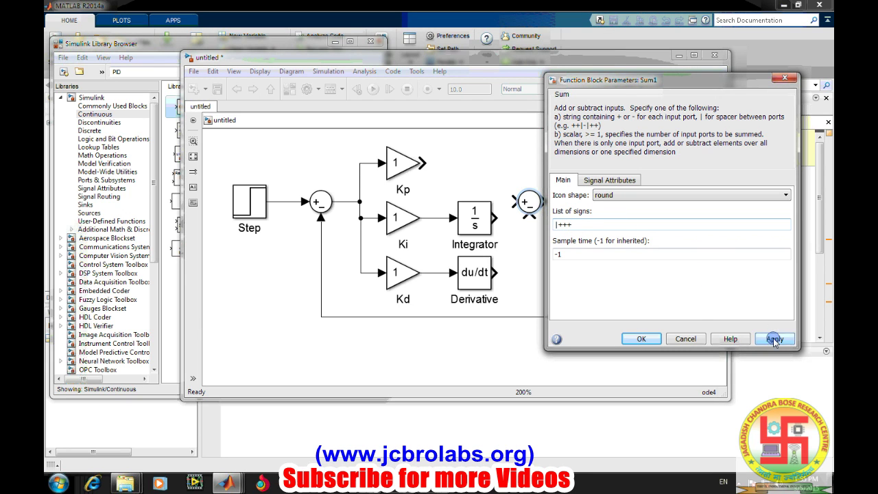
left_click(640, 338)
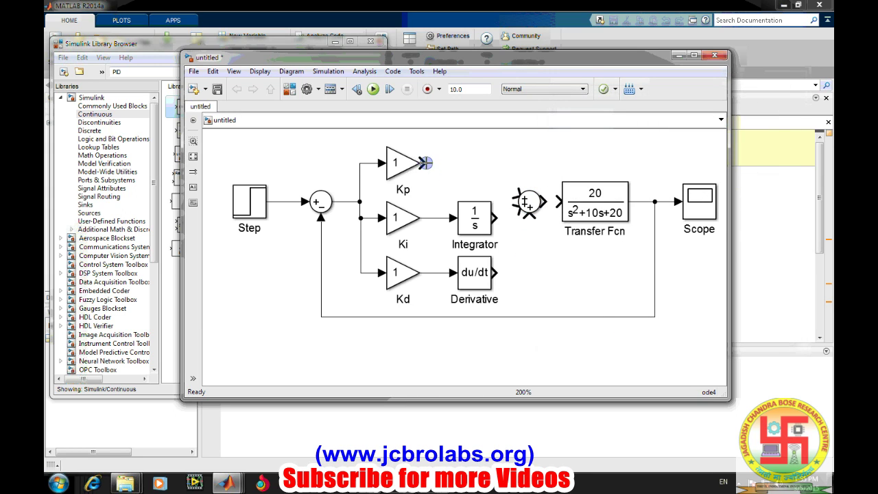
Wire the Kp, Integrator and Derivative outputs into the new sum's three inputs
left_click_drag(425, 163, 516, 210)
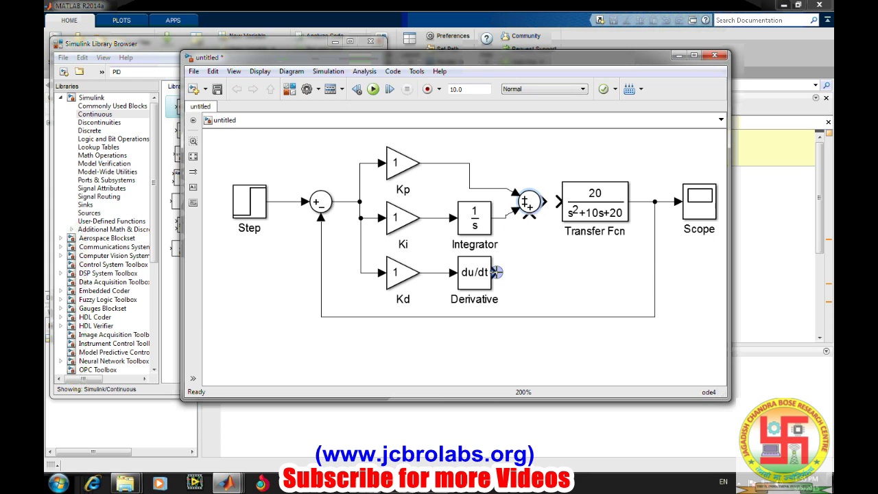
left_click_drag(495, 272, 528, 218)
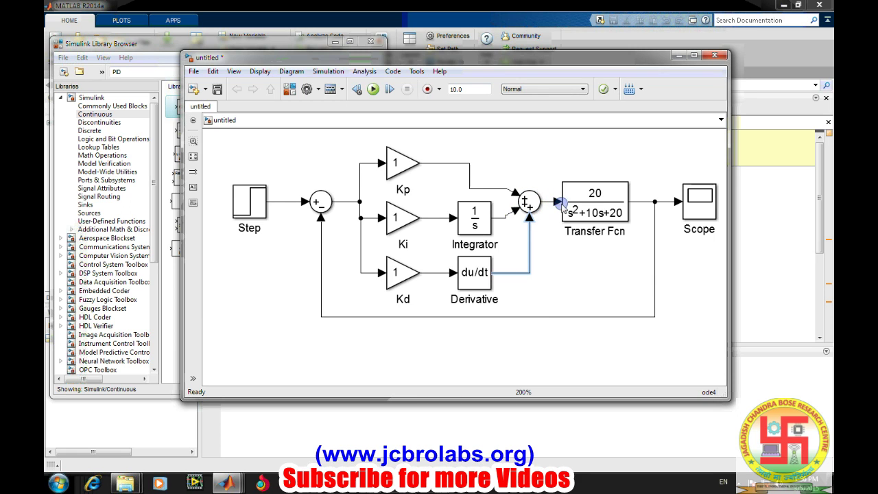
left_click(528, 236)
double_click(398, 163)
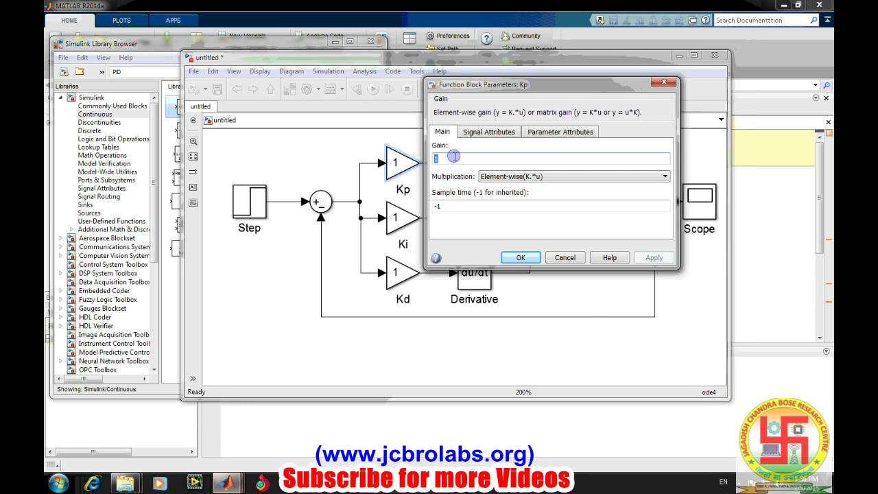
Enter gain values of 300 for Kp, 350 for Ki and 10 for Kd
type("300")
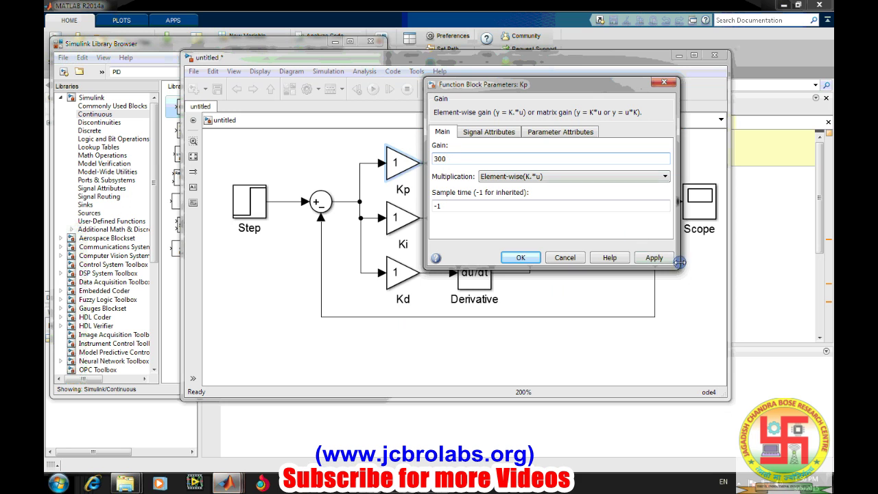
left_click(653, 257)
left_click(520, 256)
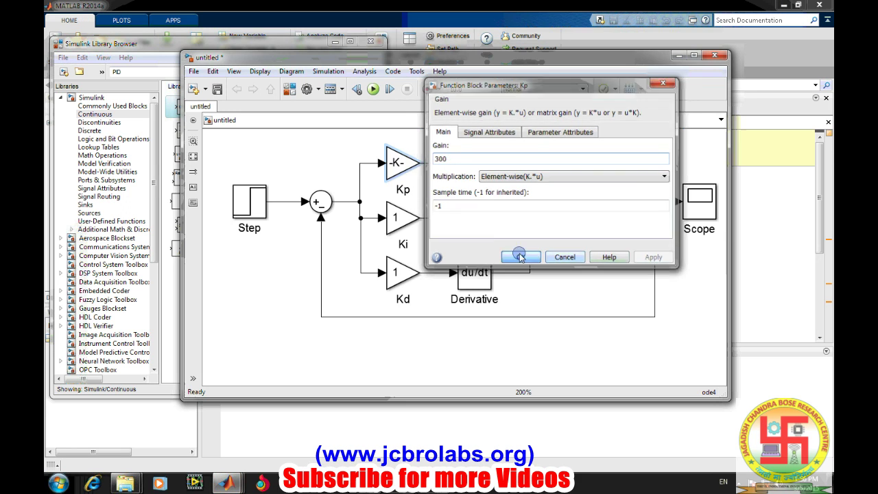
left_click(405, 219)
double_click(406, 219)
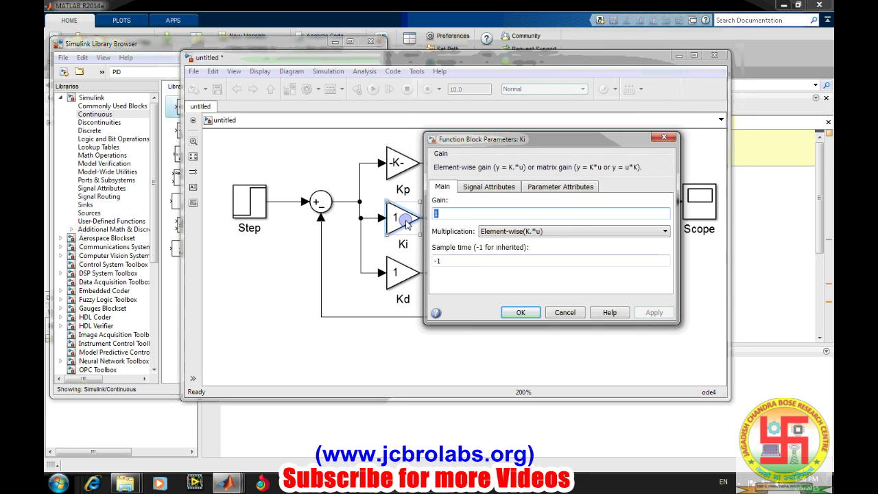
type("3")
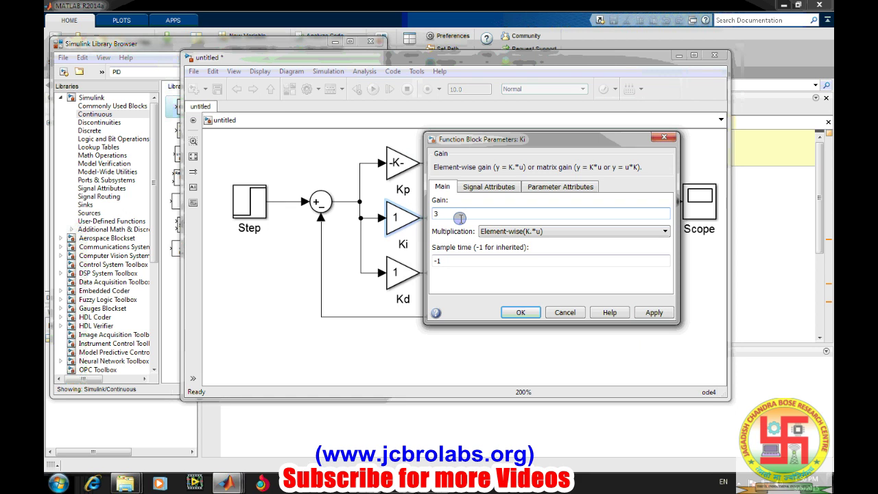
type("50")
left_click(654, 314)
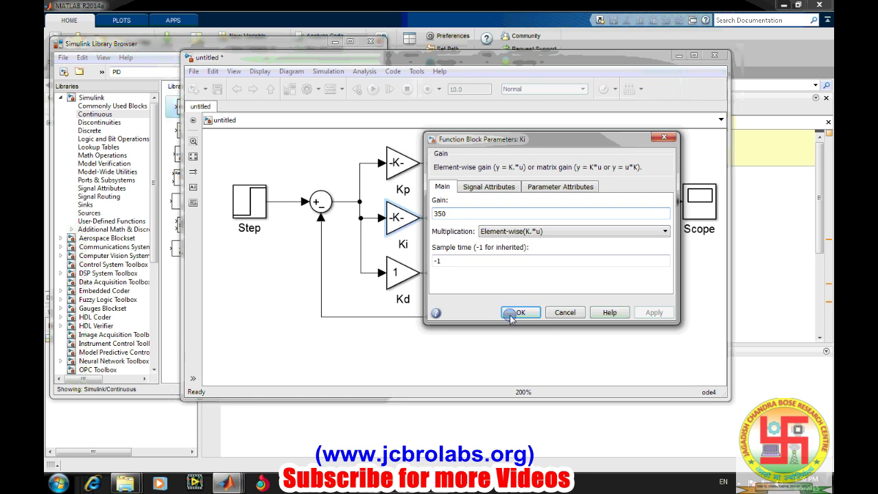
left_click(520, 312)
double_click(398, 273)
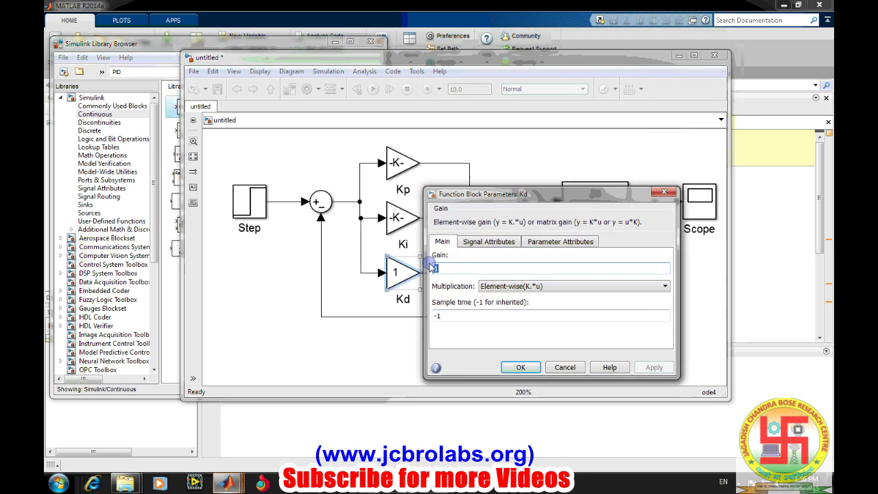
type("1")
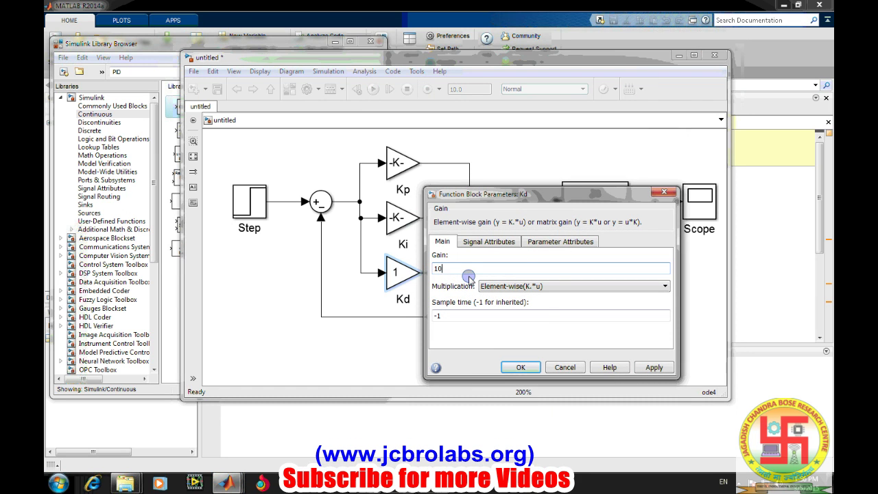
type("0")
left_click(654, 367)
left_click(518, 369)
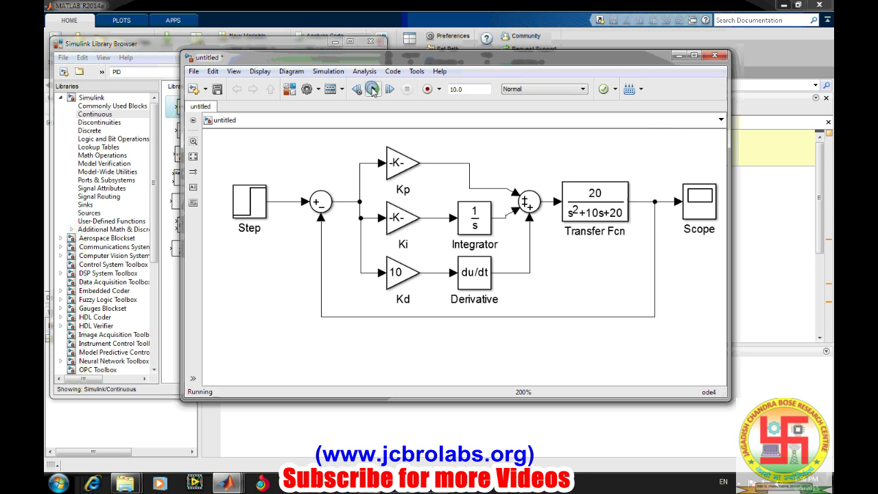
Autoscale the Scope to show the response peaking near 1.03, then return to the model
double_click(711, 211)
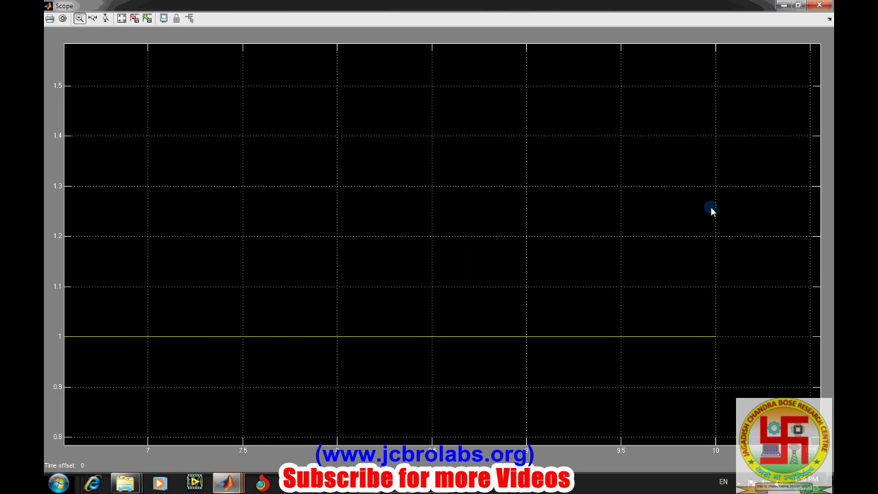
right_click(343, 154)
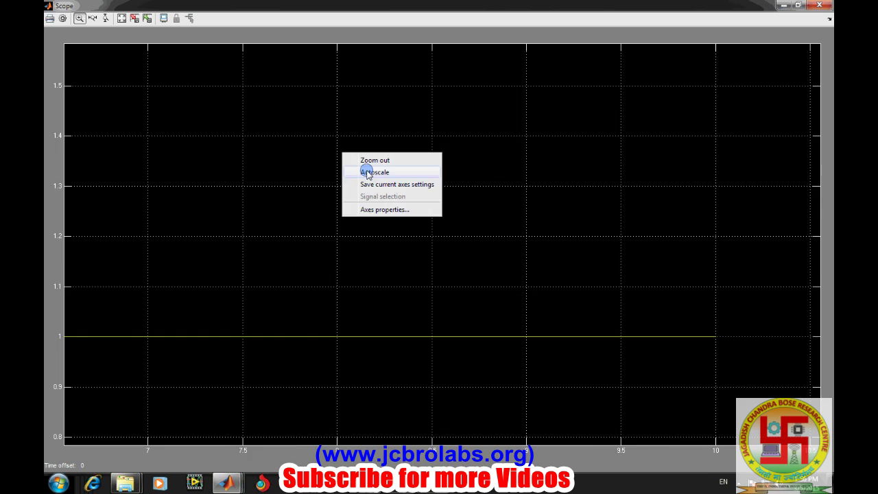
left_click(368, 173)
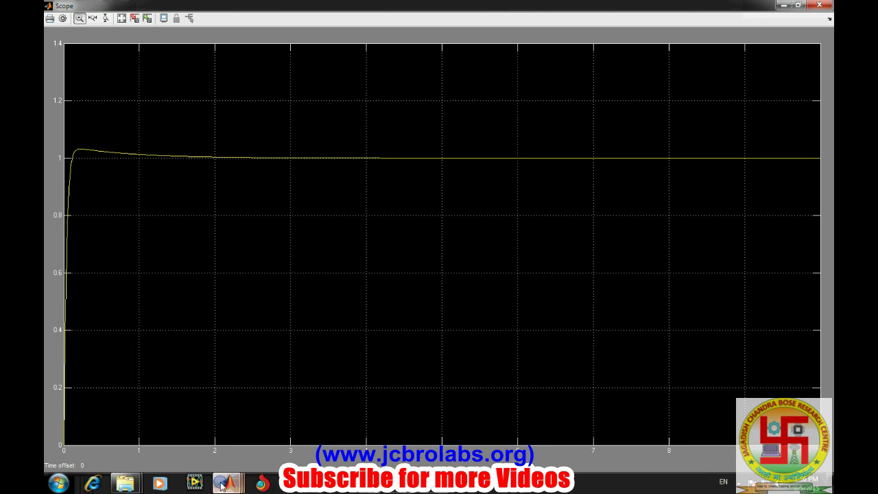
mouse_move(223, 485)
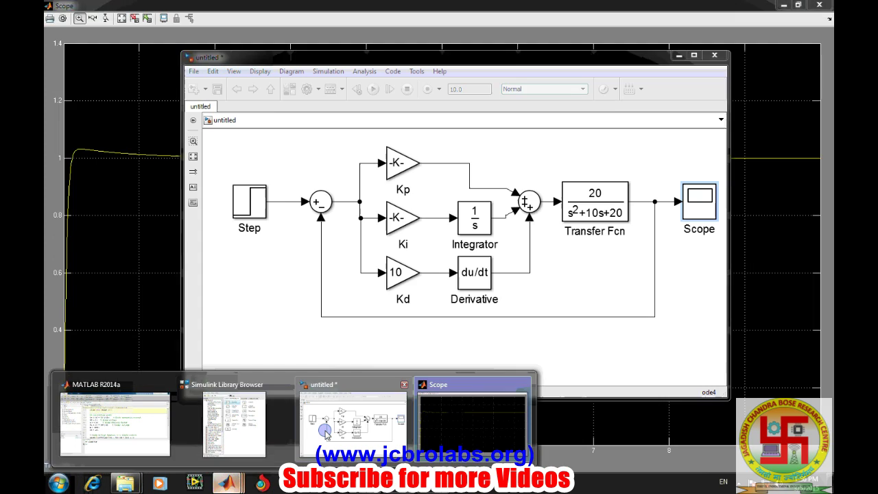
left_click(329, 432)
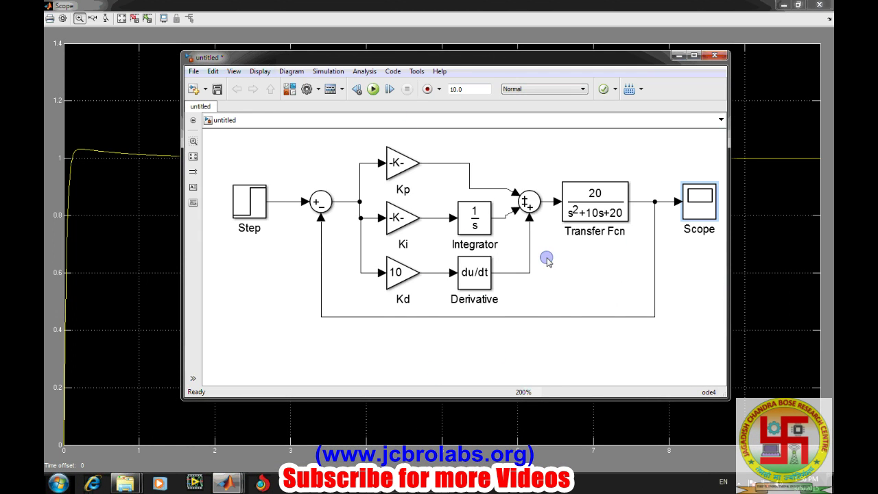
Change the Ki gain to 250
left_click(404, 217)
left_click(403, 226)
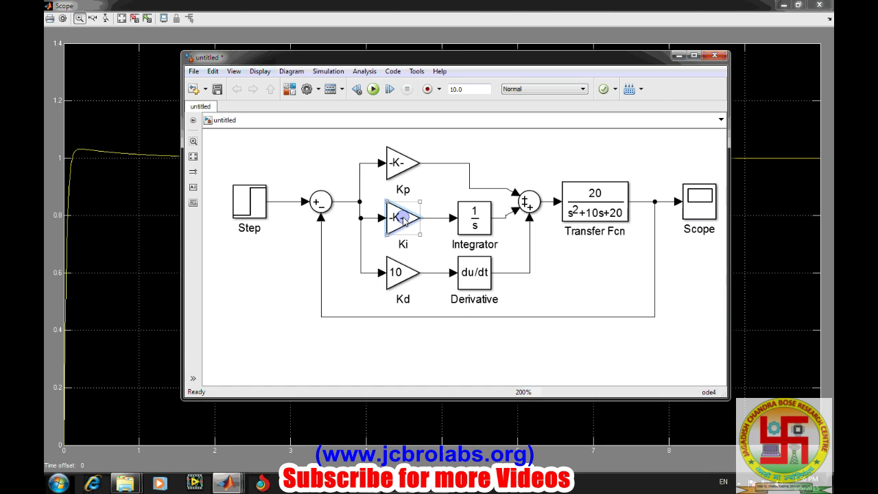
double_click(393, 225)
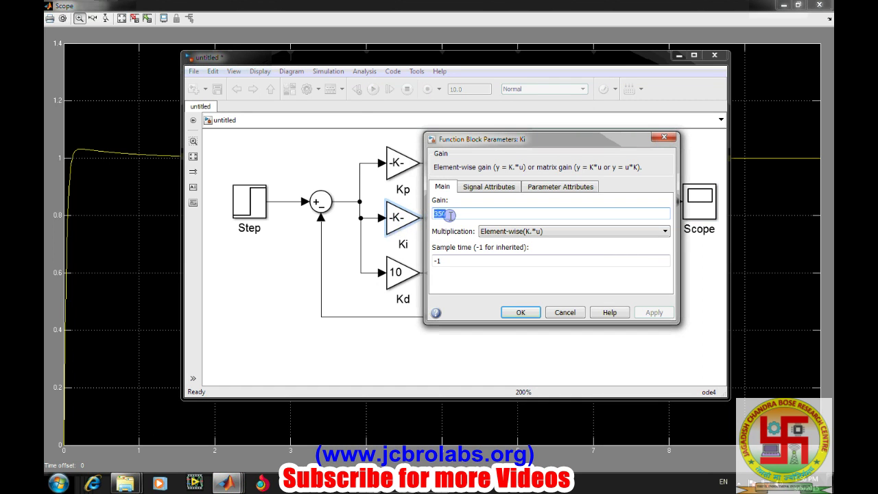
type("25")
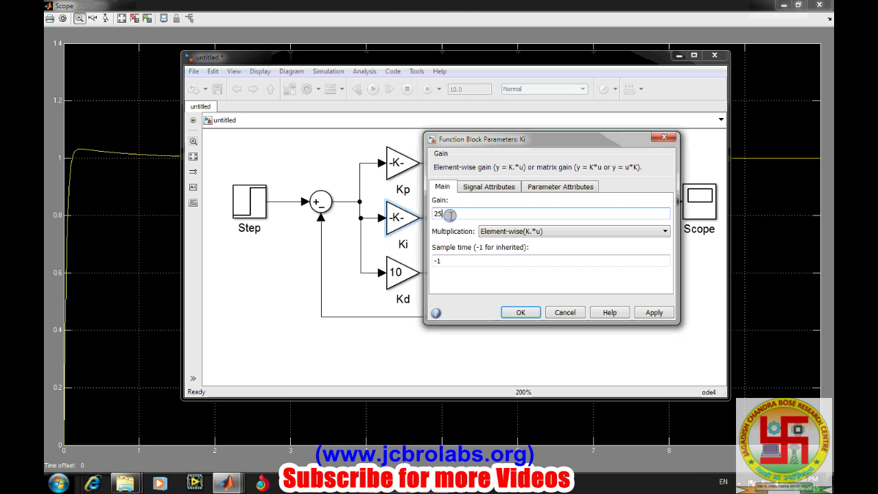
left_click(654, 313)
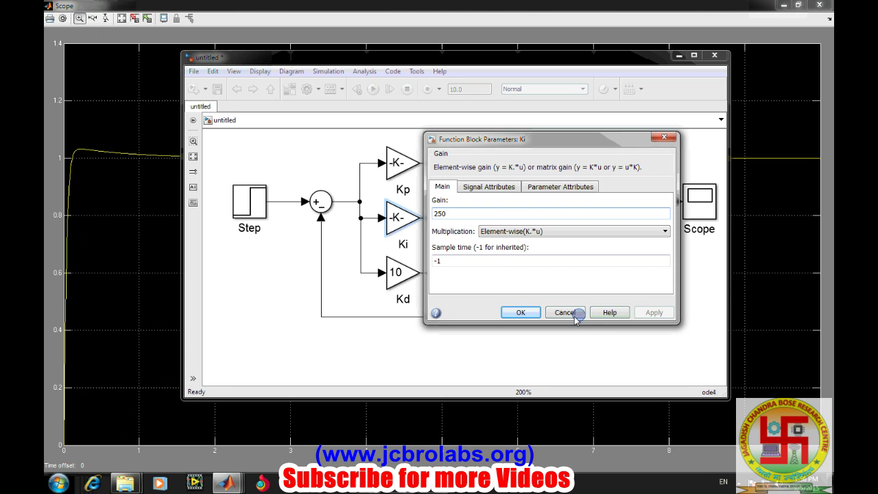
left_click(519, 312)
Rerun the simulation and autoscale the Scope, showing a peak near 1.02
left_click(372, 88)
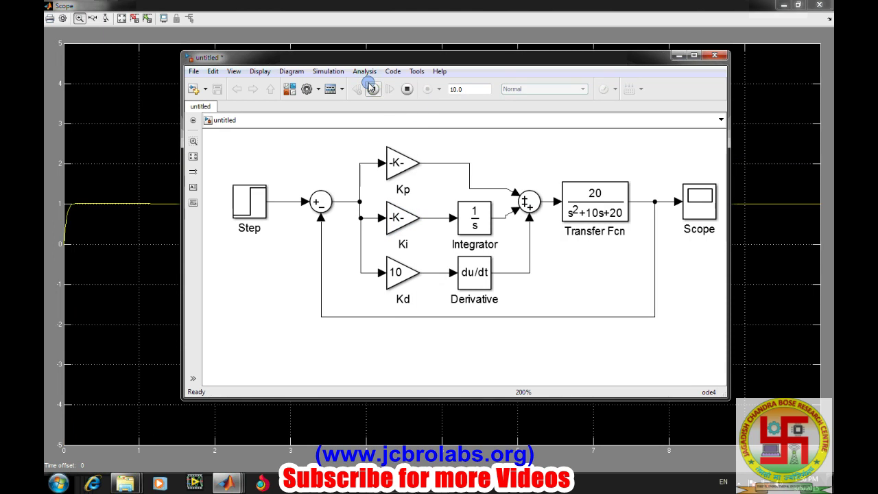
right_click(118, 206)
left_click(144, 229)
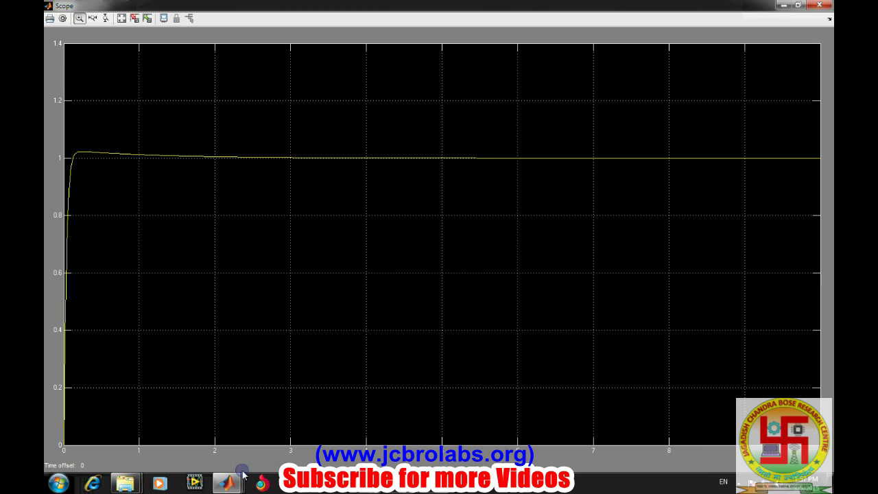
Change the fixed-step size from 0.01 to 0.1 in the configuration parameters
mouse_move(228, 482)
left_click(328, 429)
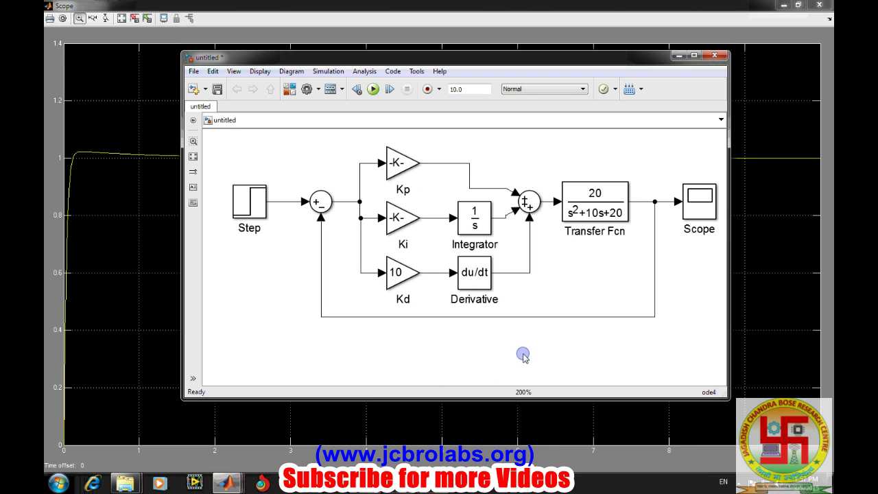
left_click(305, 90)
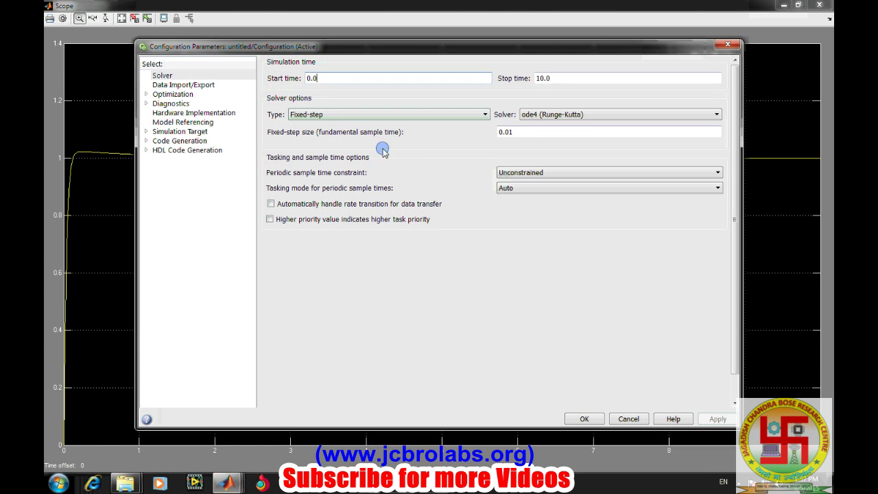
double_click(508, 132)
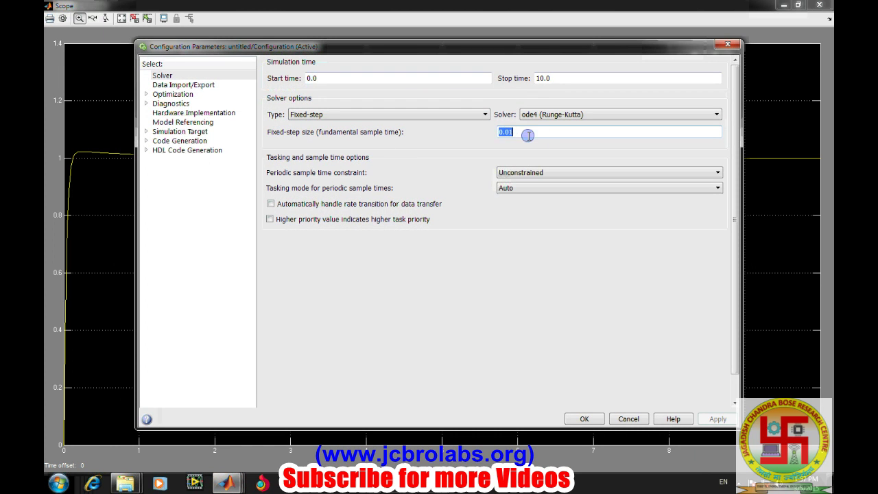
left_click(520, 138)
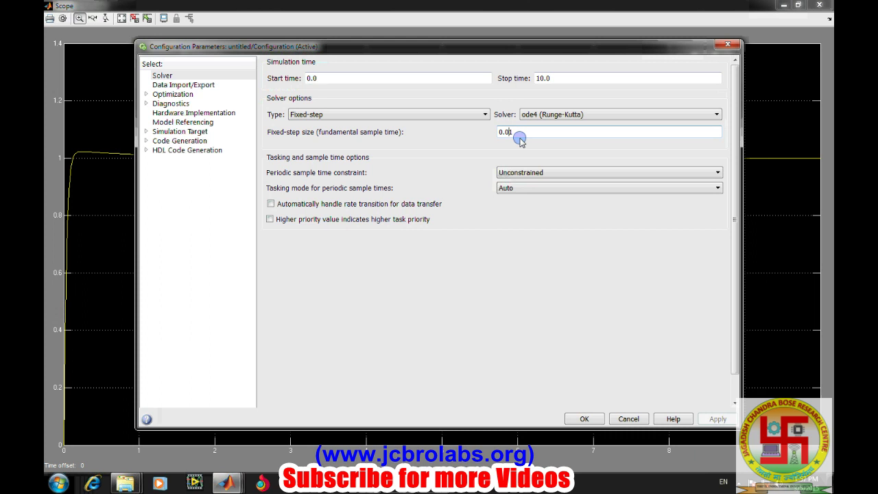
key("BackSpace")
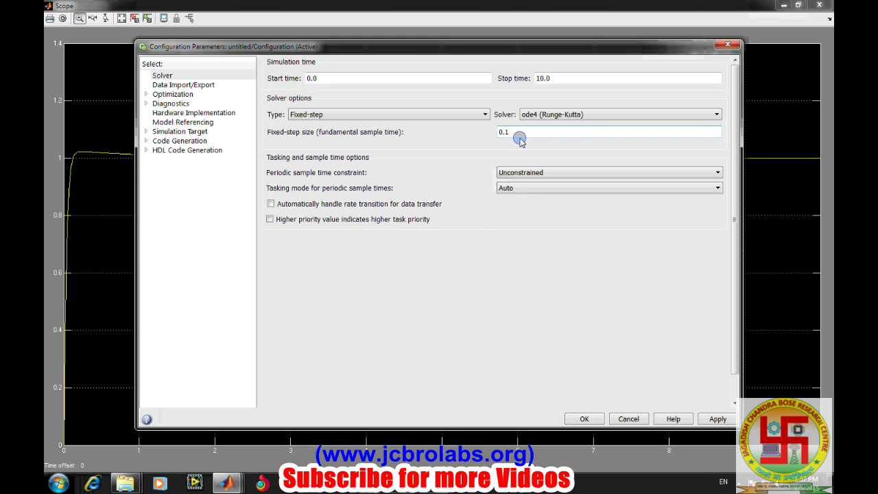
left_click(717, 418)
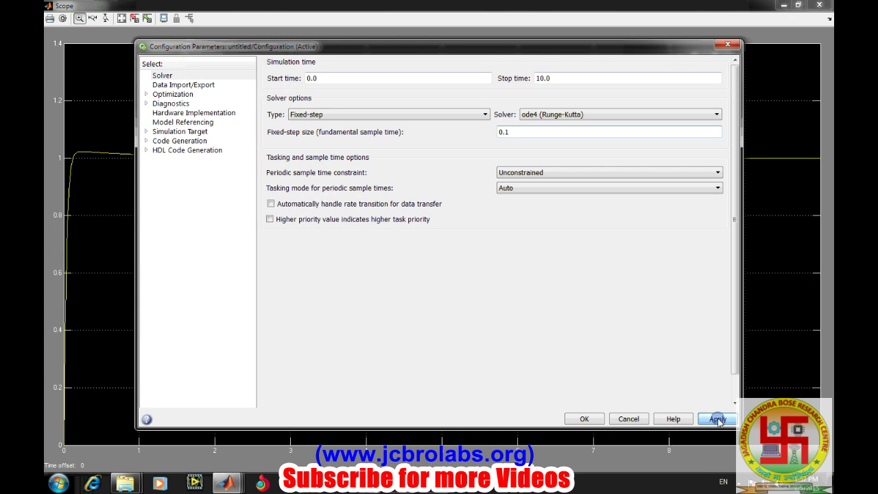
left_click(599, 419)
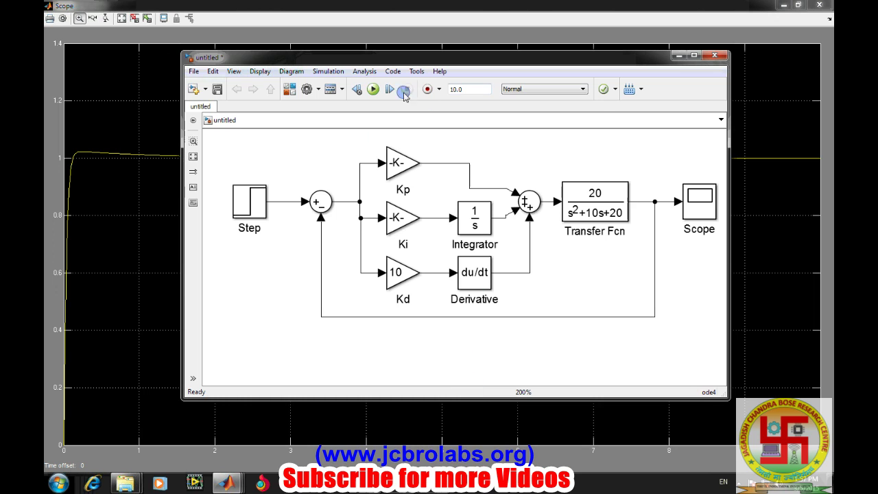
Rerun and autoscale the Scope, revealing the response diverging to about −3×10^249
left_click(372, 89)
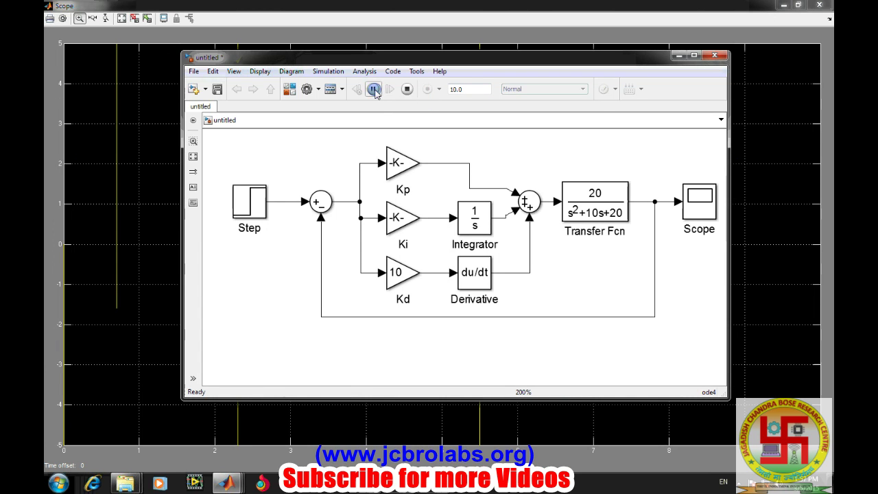
left_click(168, 199)
right_click(241, 181)
left_click(266, 199)
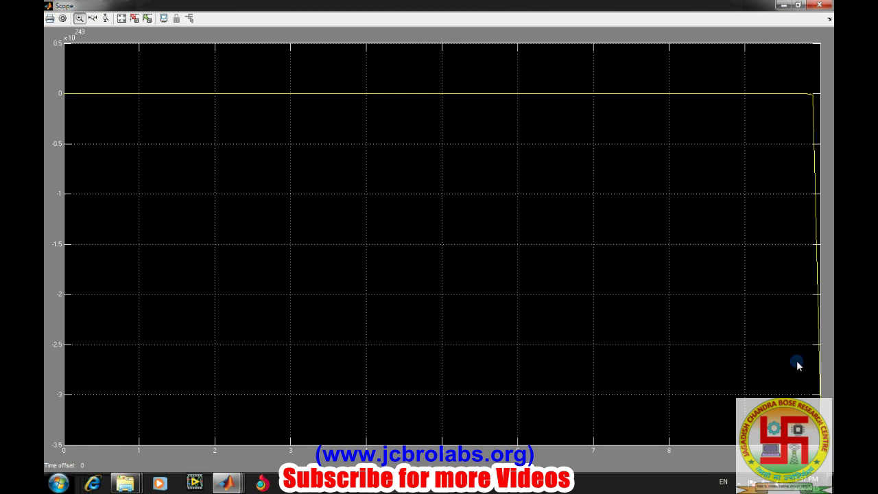
Change the fixed-step size from 0.1 to 0.01 and rerun the simulation
mouse_move(226, 483)
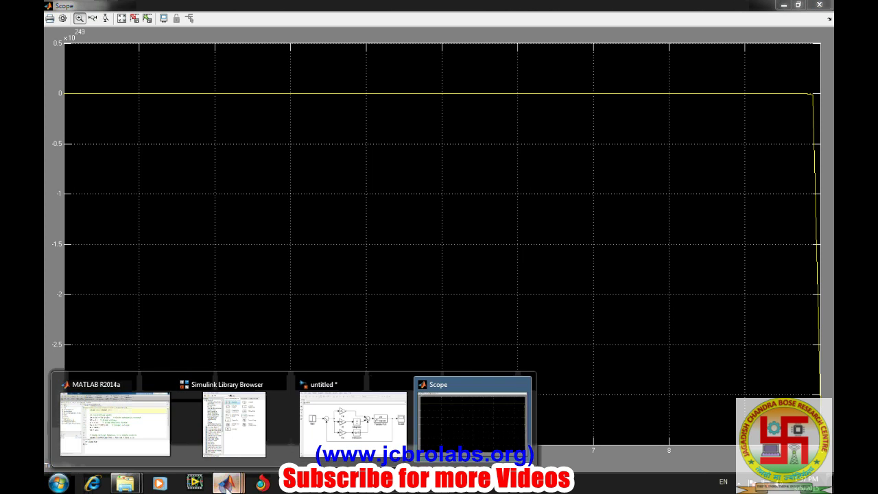
left_click(331, 435)
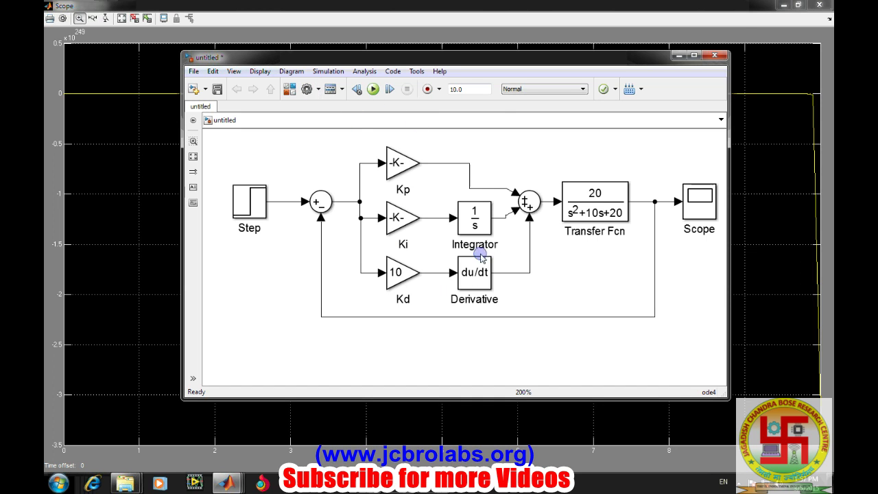
key("ctrl+e")
double_click(521, 117)
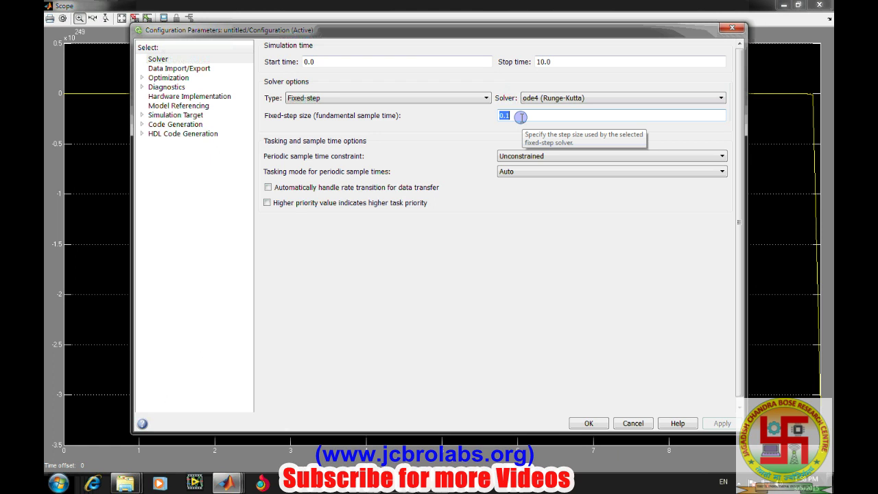
type("0")
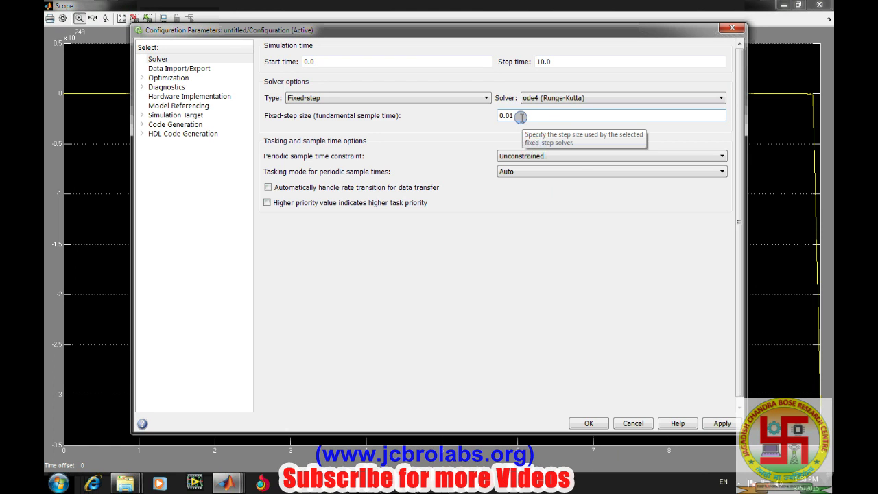
left_click(721, 422)
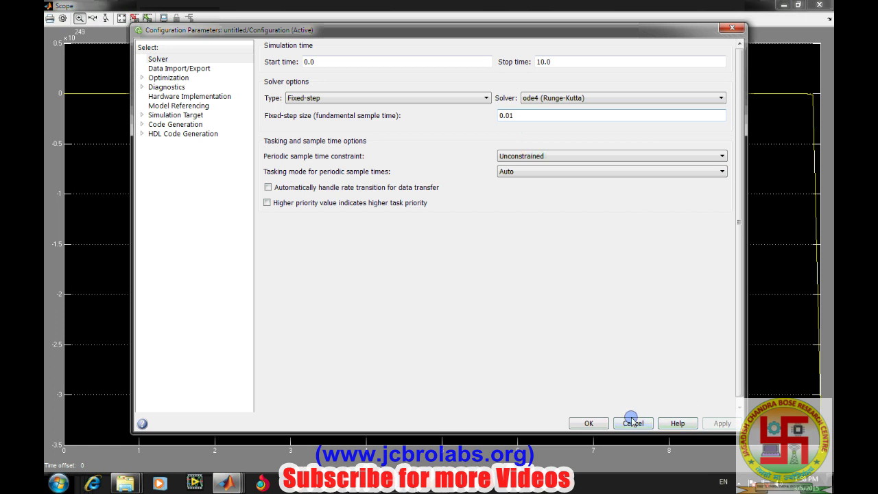
left_click(588, 422)
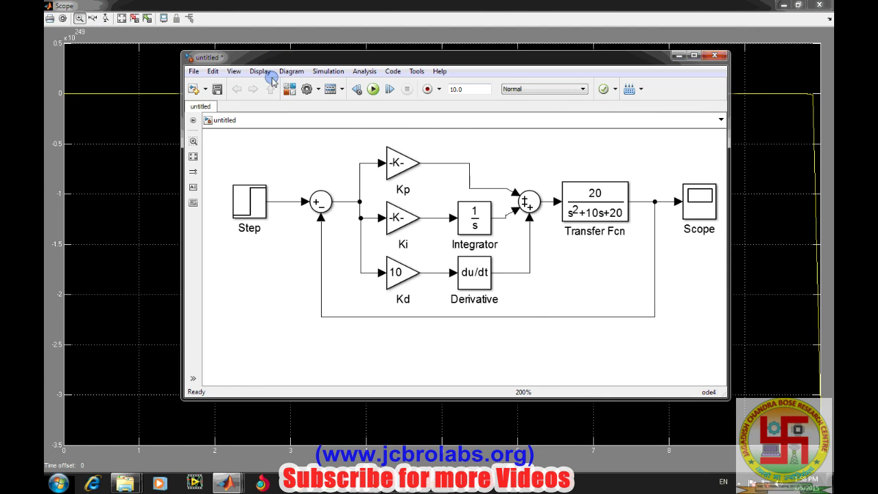
left_click(372, 89)
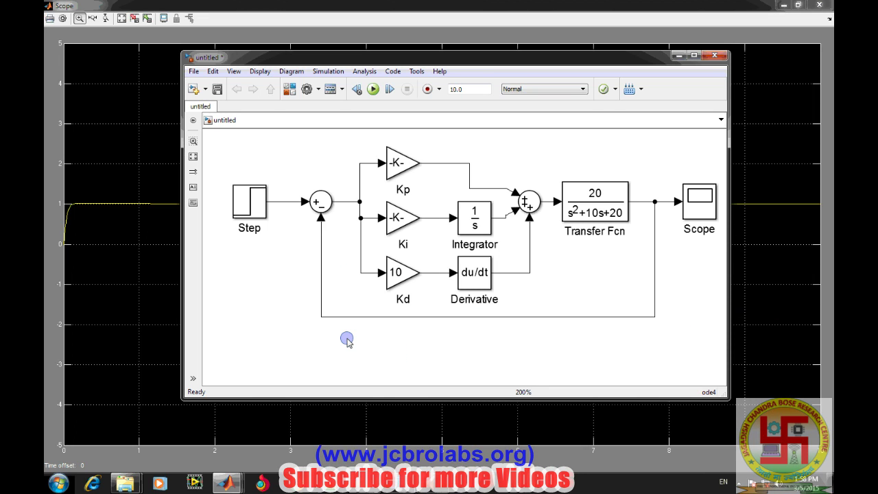
Save the model to the Desktop as PID_simulink, overwriting the existing PID_simulink.slx
left_click(217, 89)
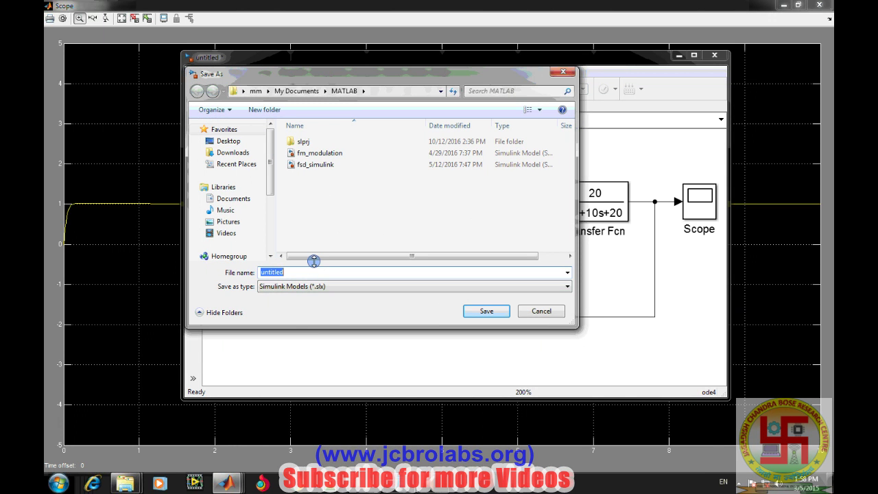
left_click(228, 141)
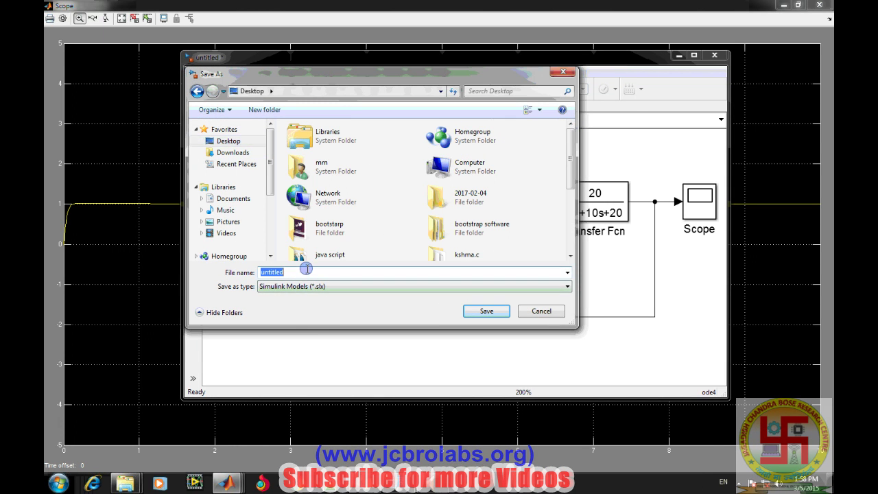
type("PID")
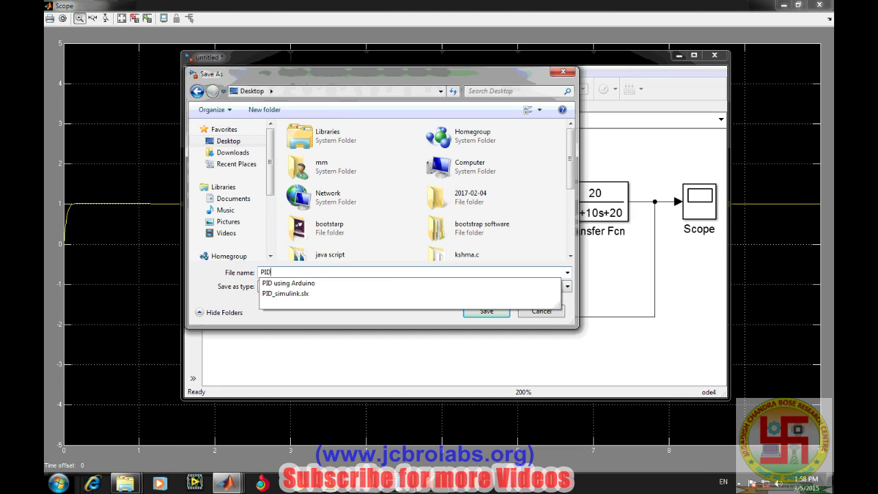
key("Down")
key("Down")
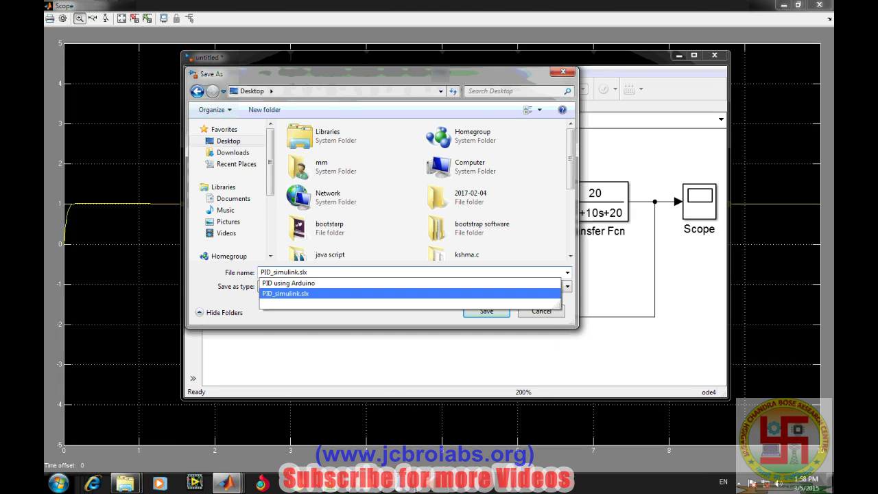
key("BackSpace")
key("BackSpace")
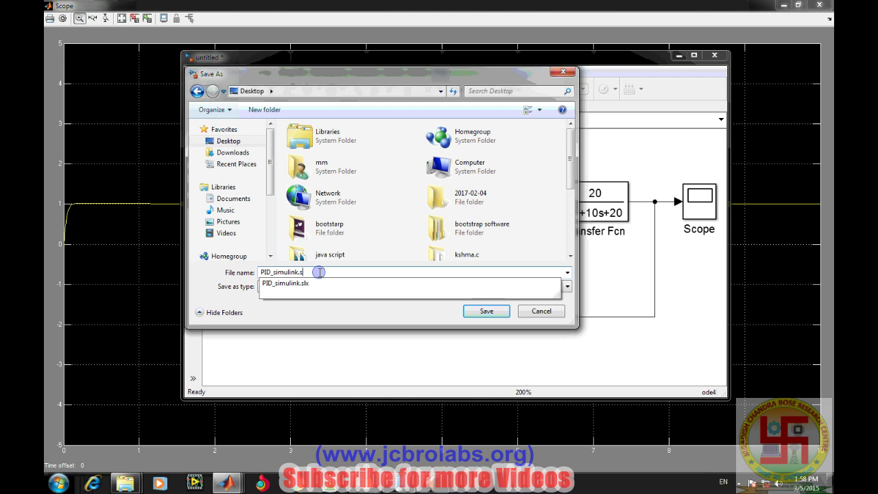
left_click(331, 315)
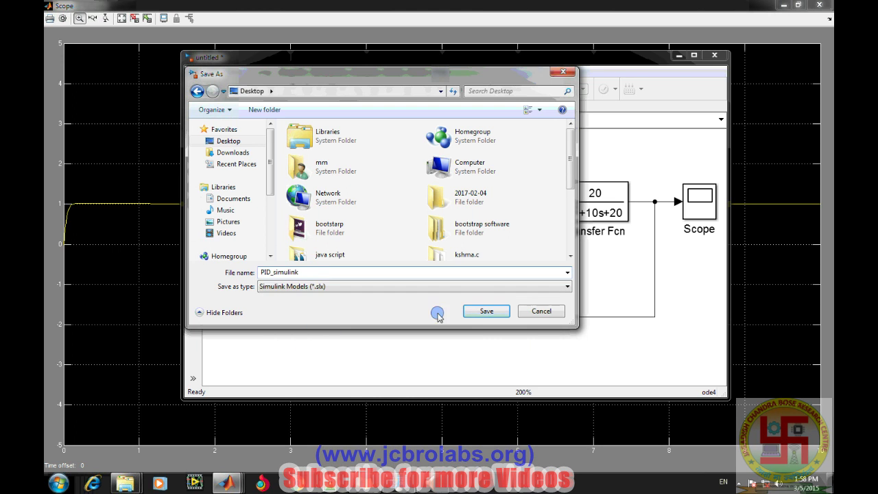
left_click(486, 311)
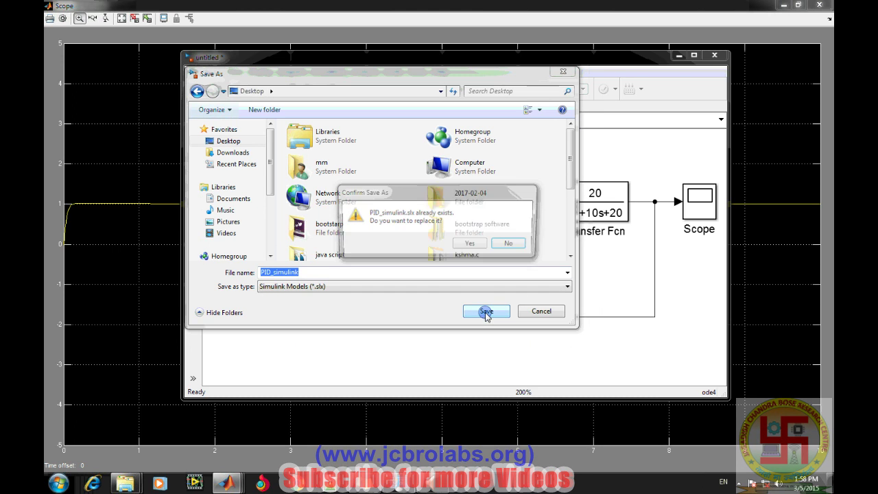
left_click(471, 243)
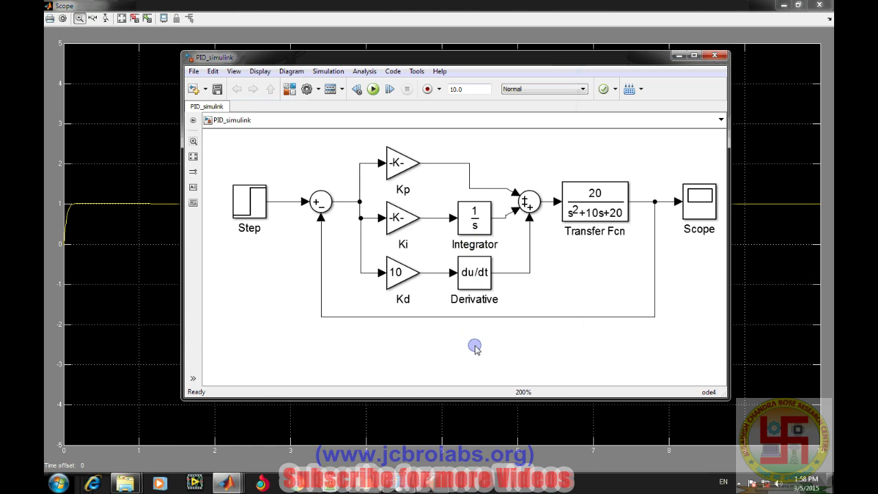